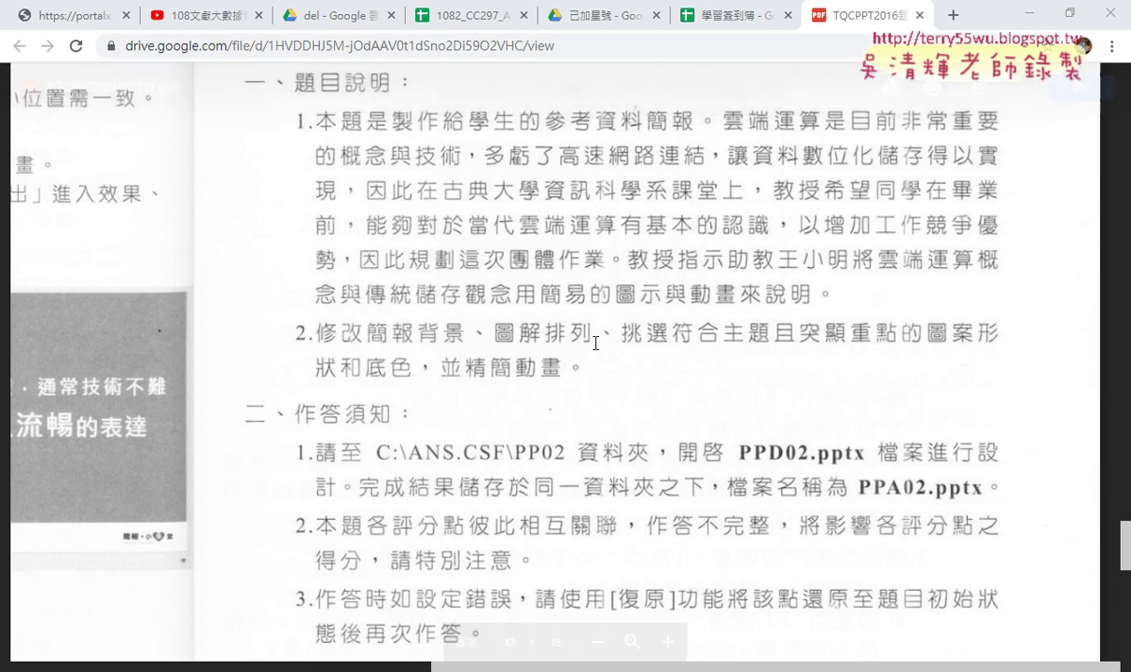
Step: Scroll the task PDF down to section 三、設計項目 on page 13
{"action": "scroll", "coordinate": [596, 342], "scroll_direction": "down", "scroll_amount": 2}
{"action": "scroll", "coordinate": [595, 343], "scroll_direction": "down", "scroll_amount": 2}
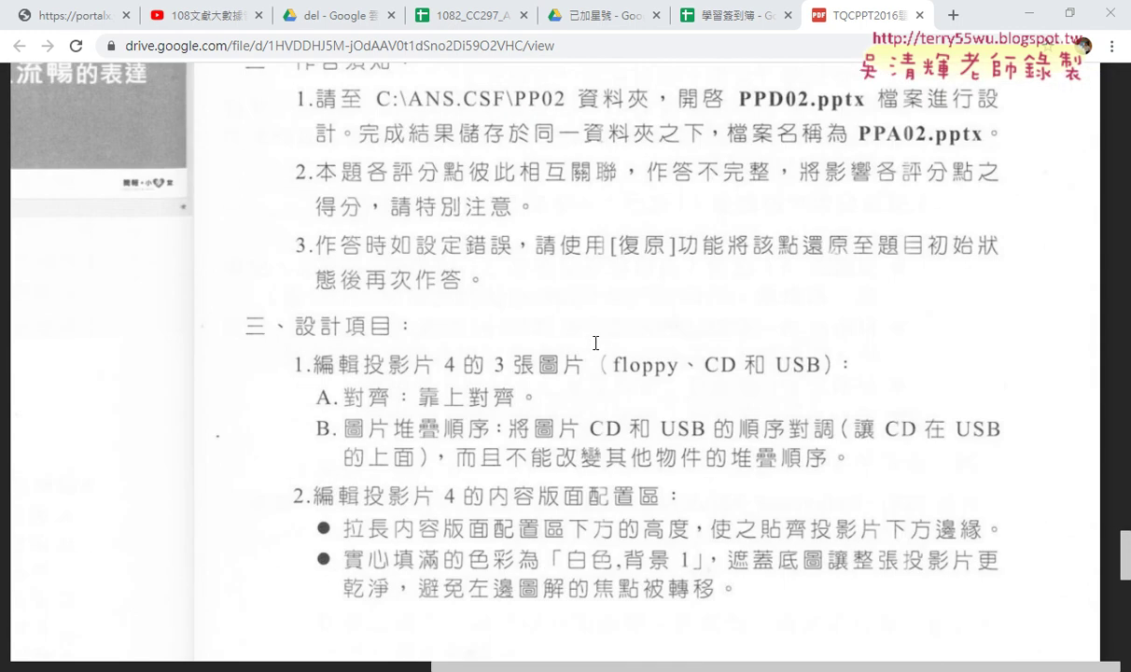
{"action": "scroll", "coordinate": [487, 246], "scroll_direction": "down", "scroll_amount": 2}
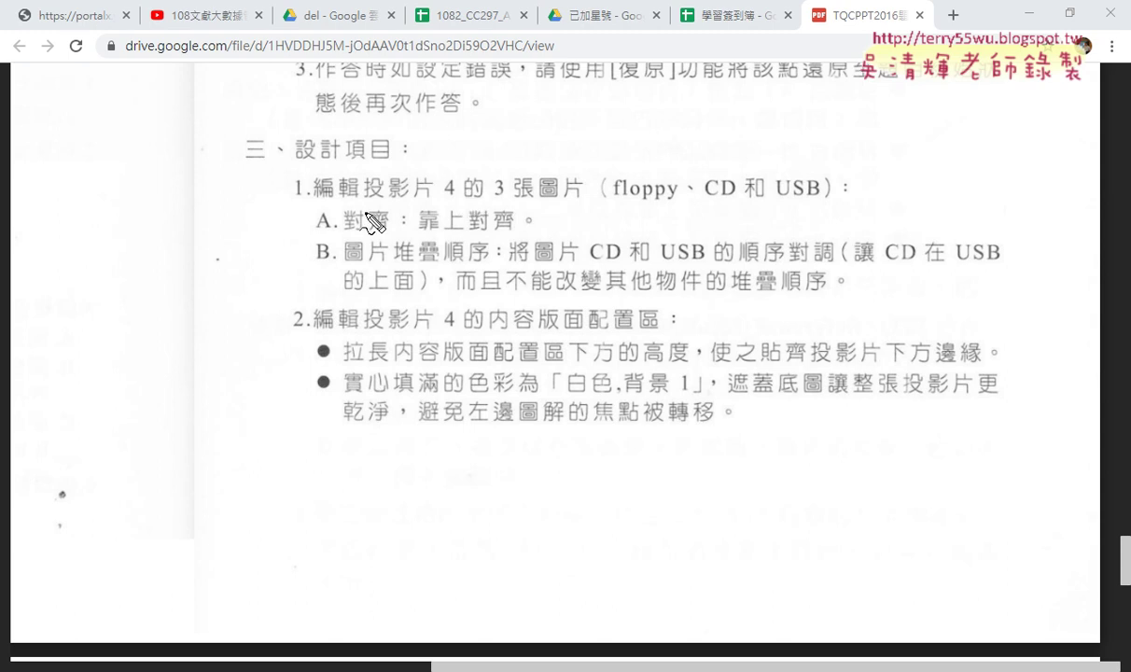
{"action": "left_click_drag", "start_coordinate": [364, 198], "coordinate": [677, 200]}
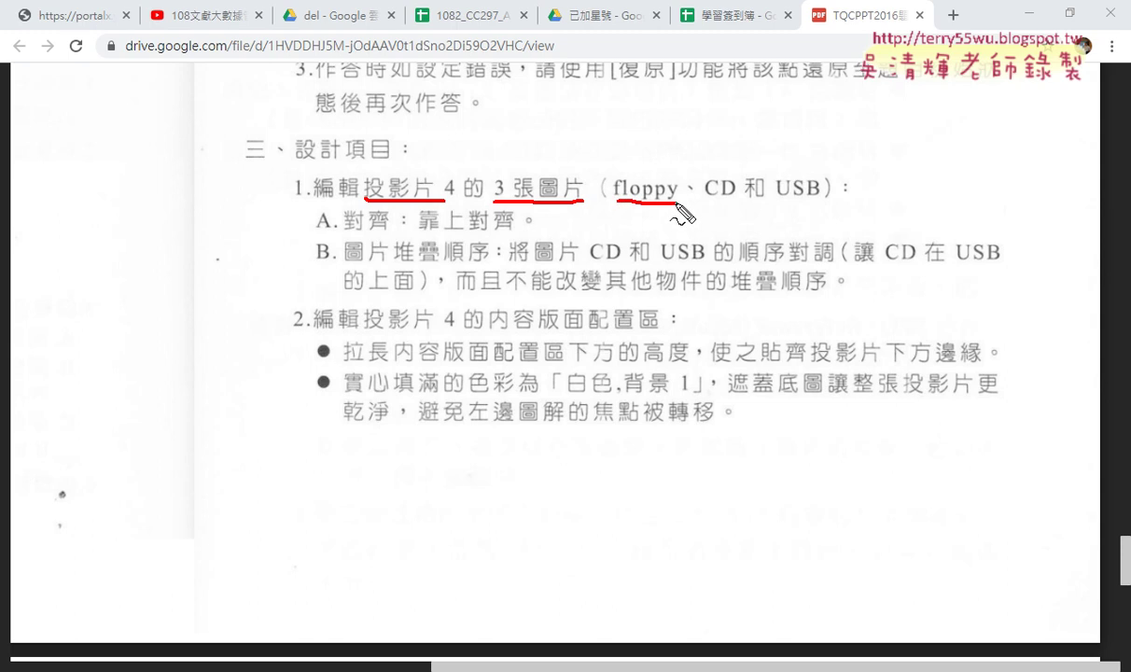
{"action": "left_click_drag", "start_coordinate": [707, 200], "coordinate": [735, 200]}
{"action": "left_click_drag", "start_coordinate": [784, 199], "coordinate": [816, 195]}
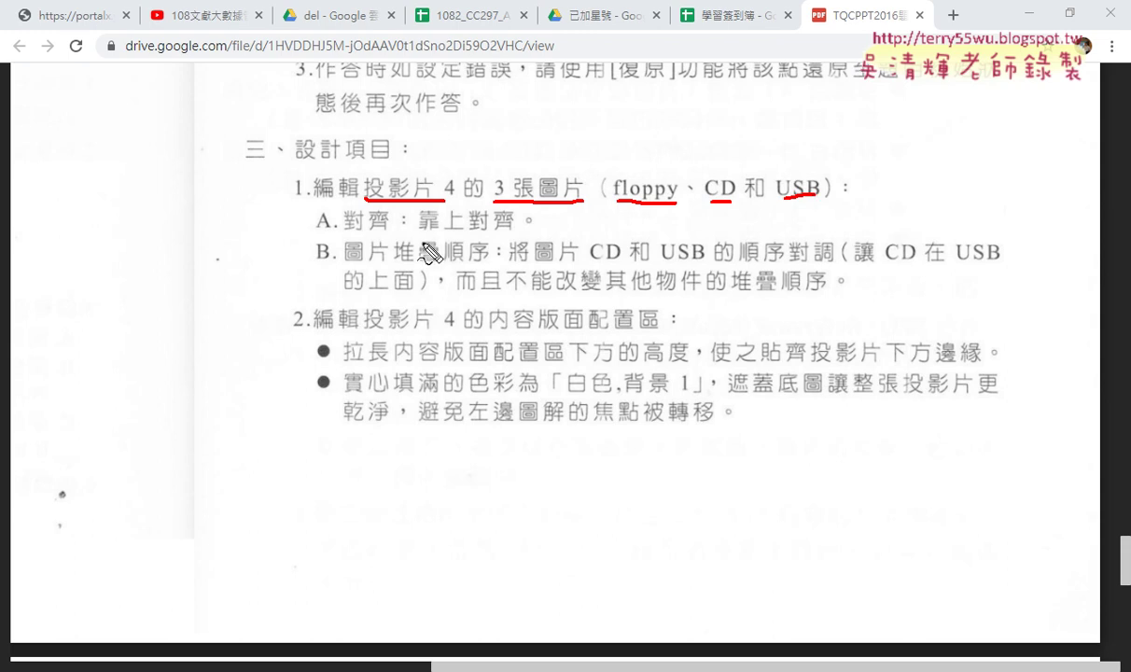
{"action": "left_click_drag", "start_coordinate": [420, 230], "coordinate": [511, 226]}
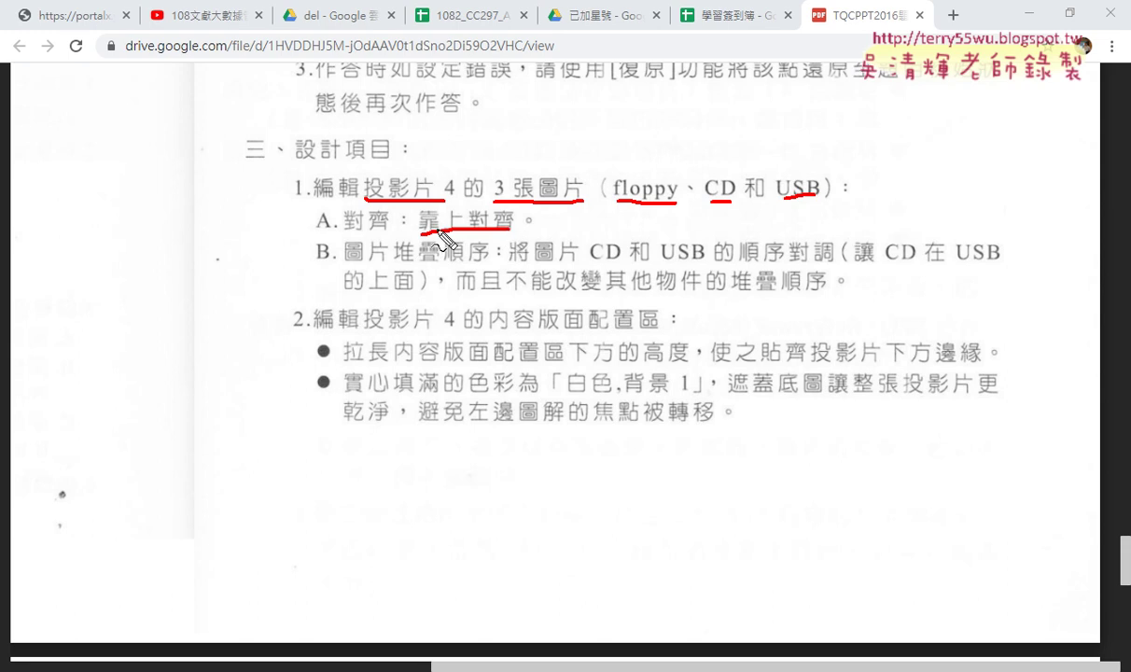
{"action": "left_click_drag", "start_coordinate": [402, 211], "coordinate": [379, 240]}
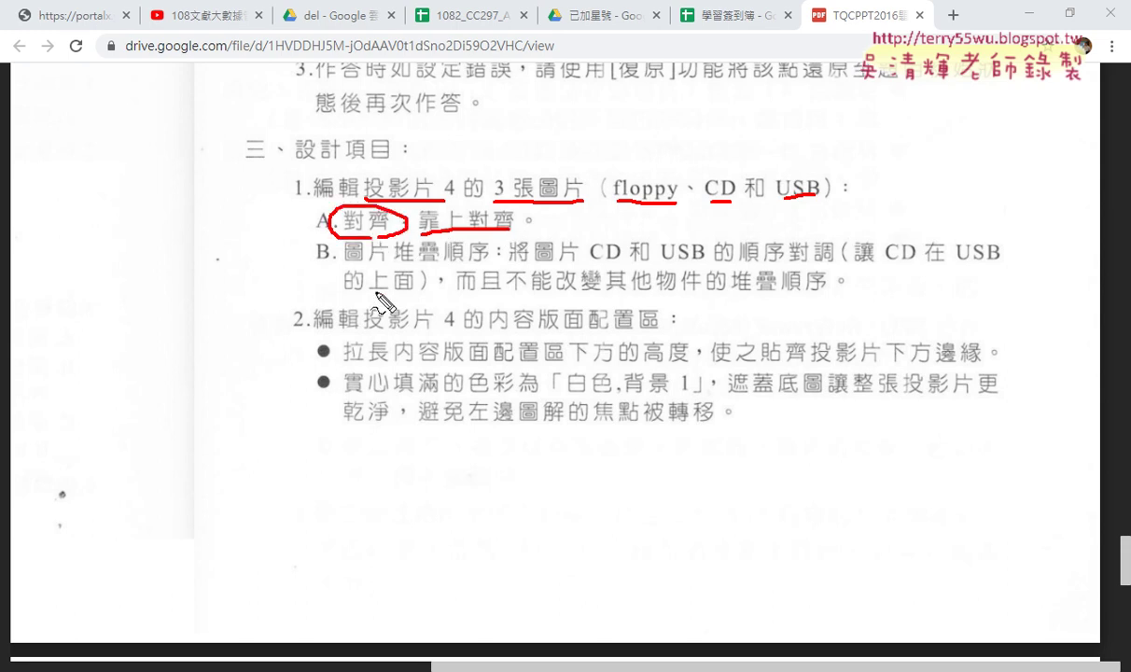
{"action": "left_click_drag", "start_coordinate": [617, 264], "coordinate": [590, 265]}
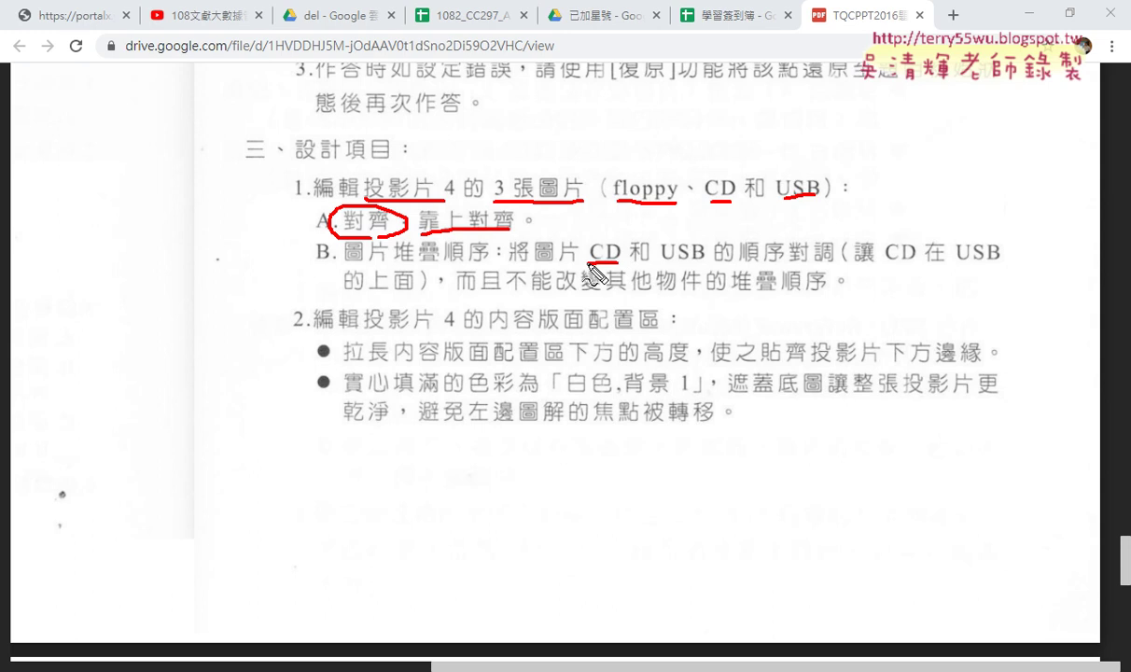
{"action": "left_click_drag", "start_coordinate": [660, 265], "coordinate": [706, 263]}
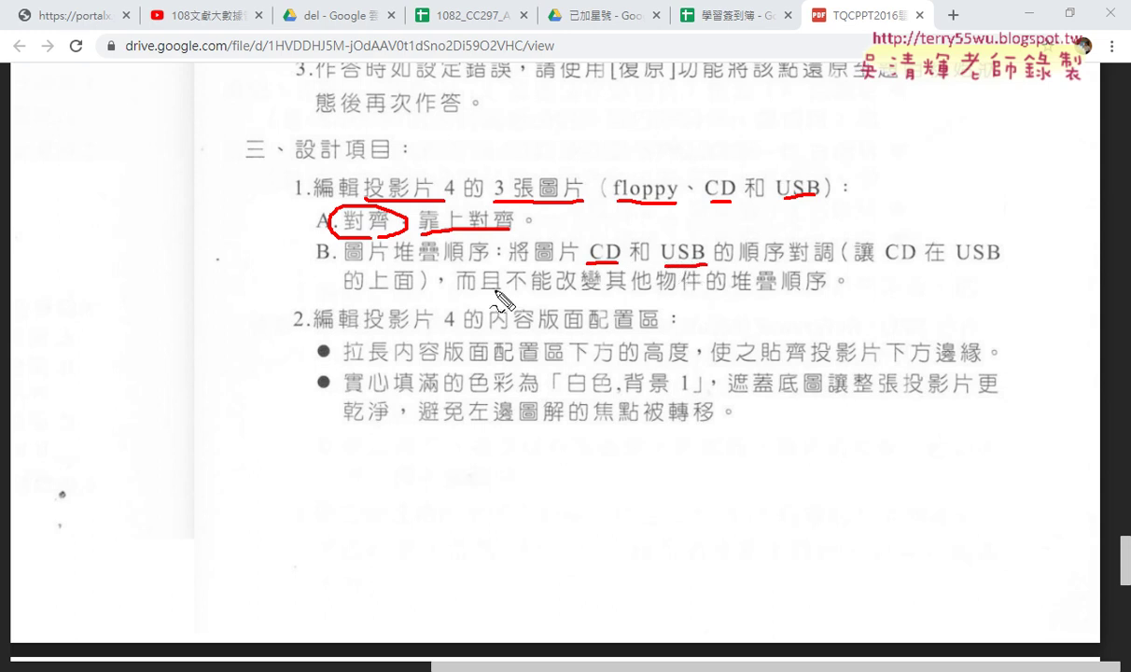
{"action": "left_click_drag", "start_coordinate": [640, 291], "coordinate": [701, 291]}
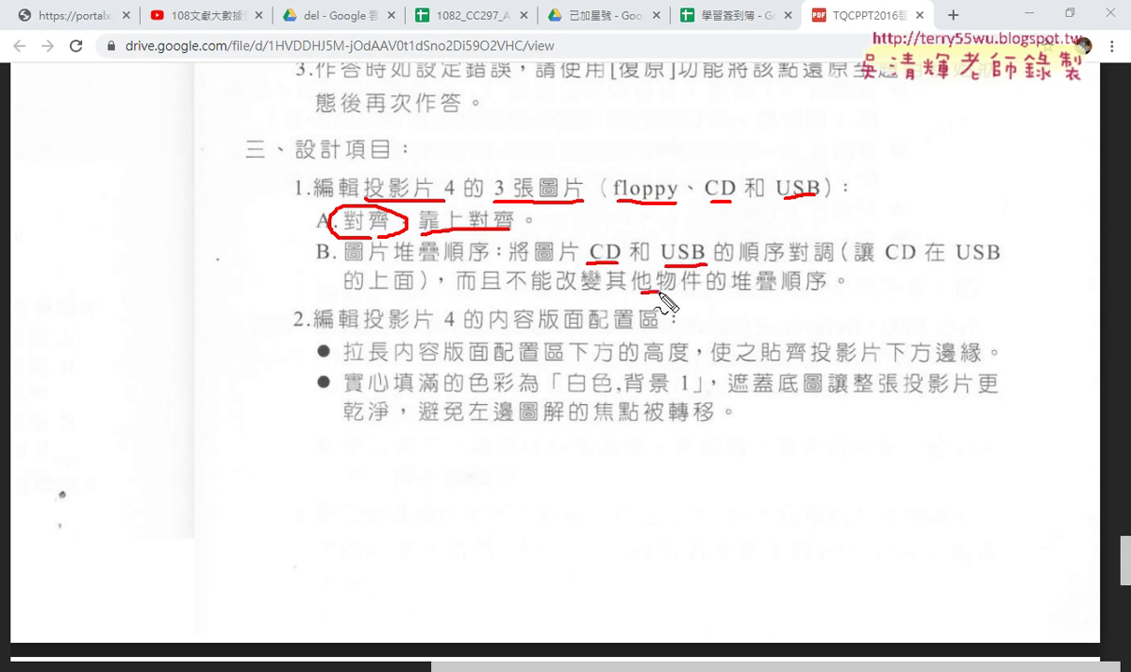
{"action": "key", "text": "Escape"}
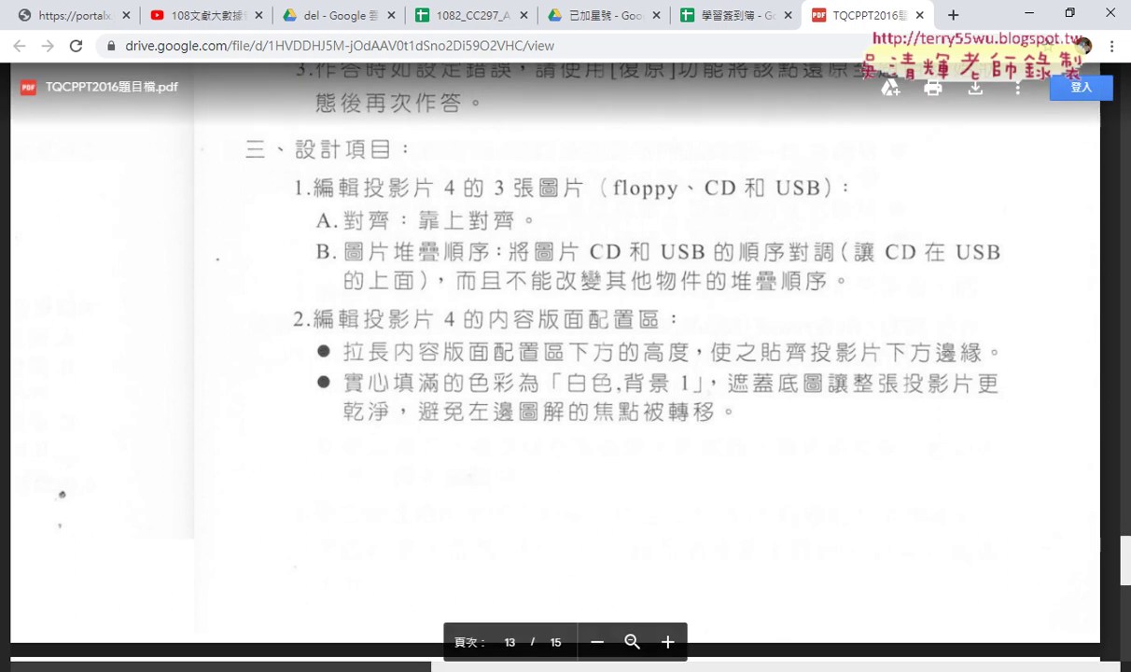
Step: Reread the top of page 208's task, then start a new browser tab on Google
{"action": "scroll", "coordinate": [687, 295], "scroll_direction": "up", "scroll_amount": 5}
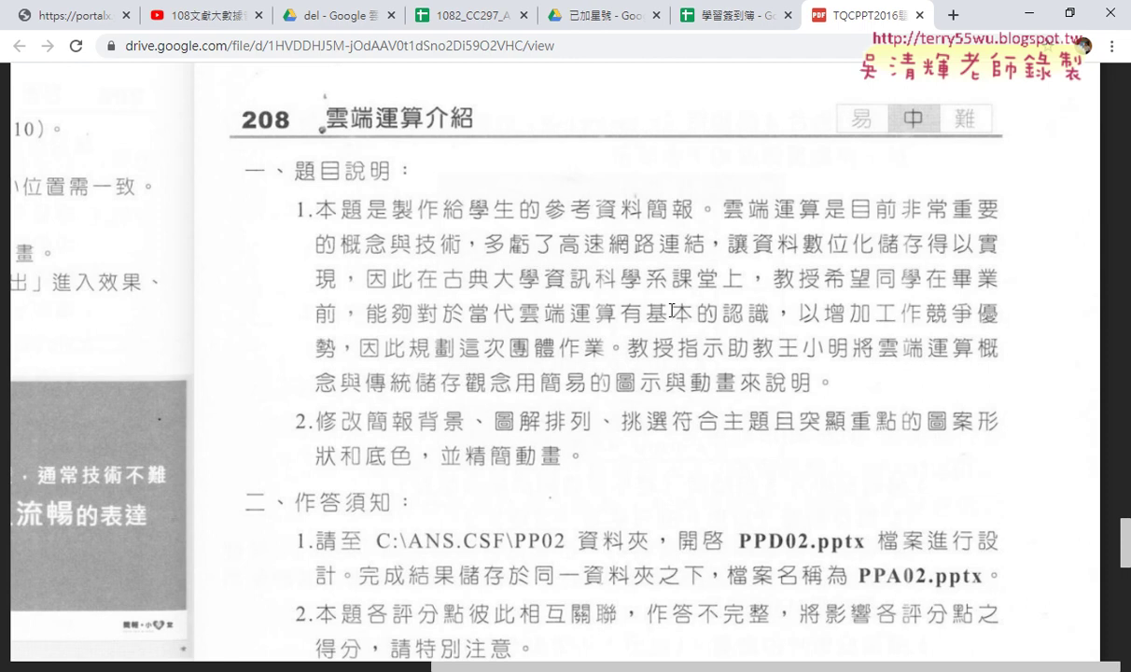
{"action": "scroll", "coordinate": [672, 310], "scroll_direction": "down", "scroll_amount": 4}
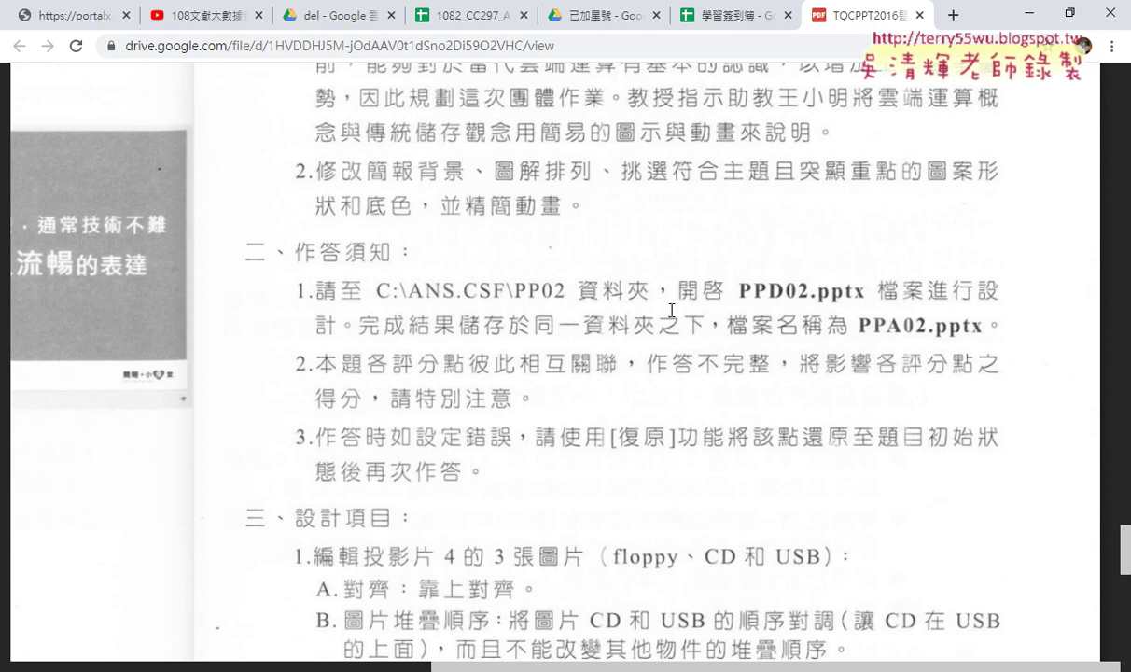
{"action": "left_click", "coordinate": [952, 15]}
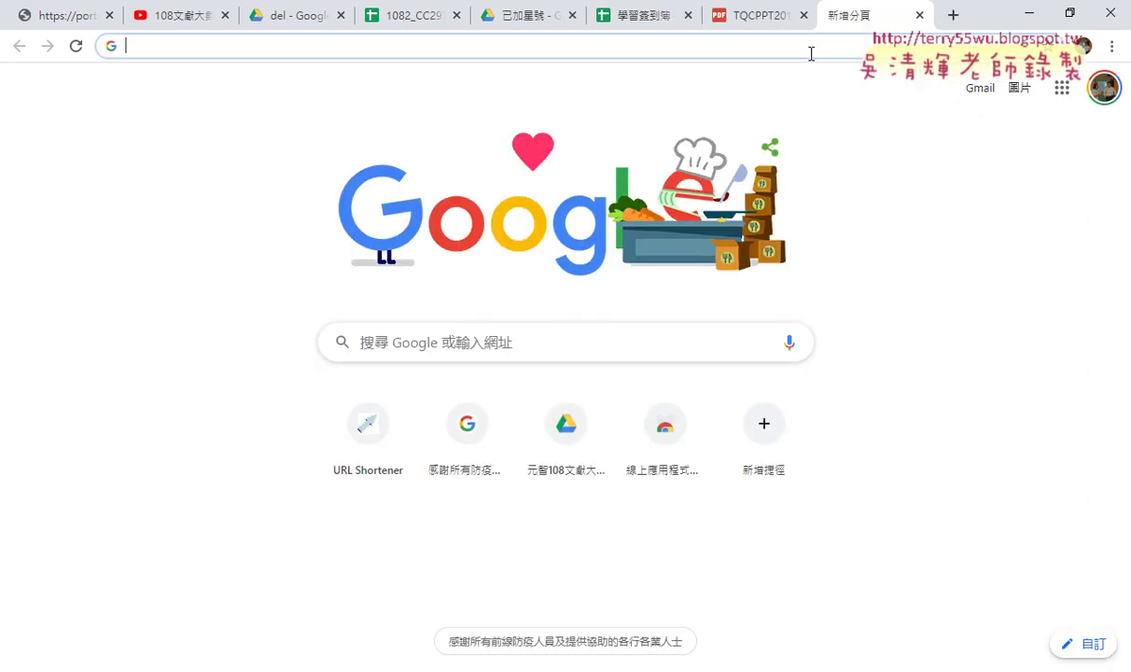
Step: Search Google for NAS, glance at the Synology DS120j listing, then go to the YouTube tab
{"action": "type", "text": "NAS"}
{"action": "key", "text": "Return"}
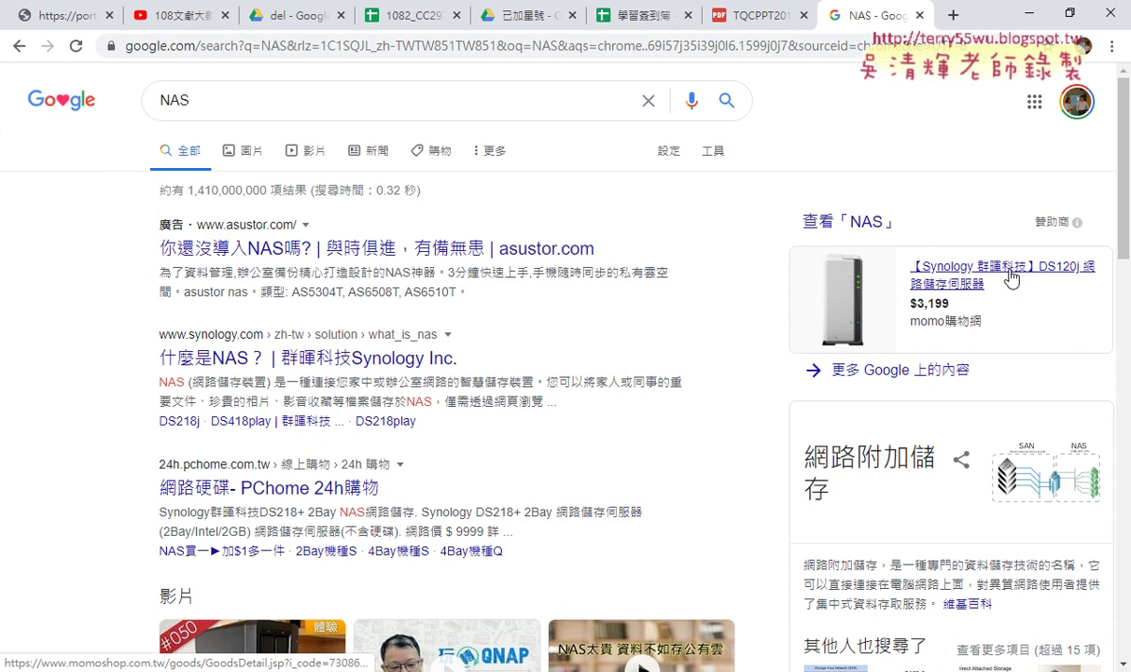
{"action": "left_click", "coordinate": [1012, 278]}
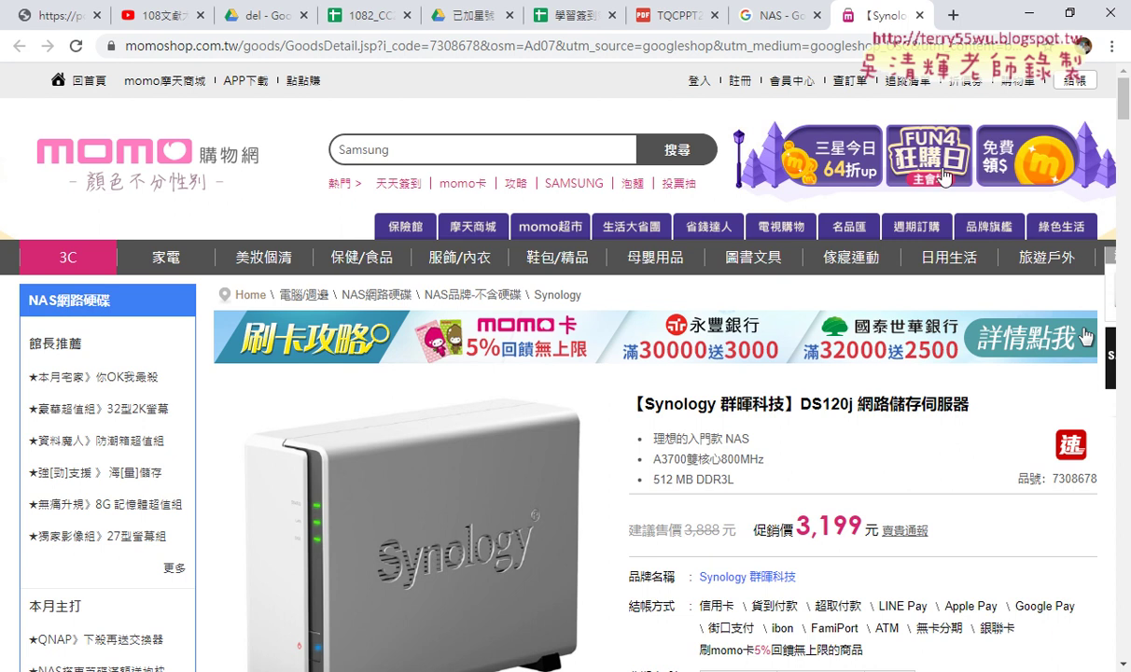
{"action": "left_click", "coordinate": [920, 16]}
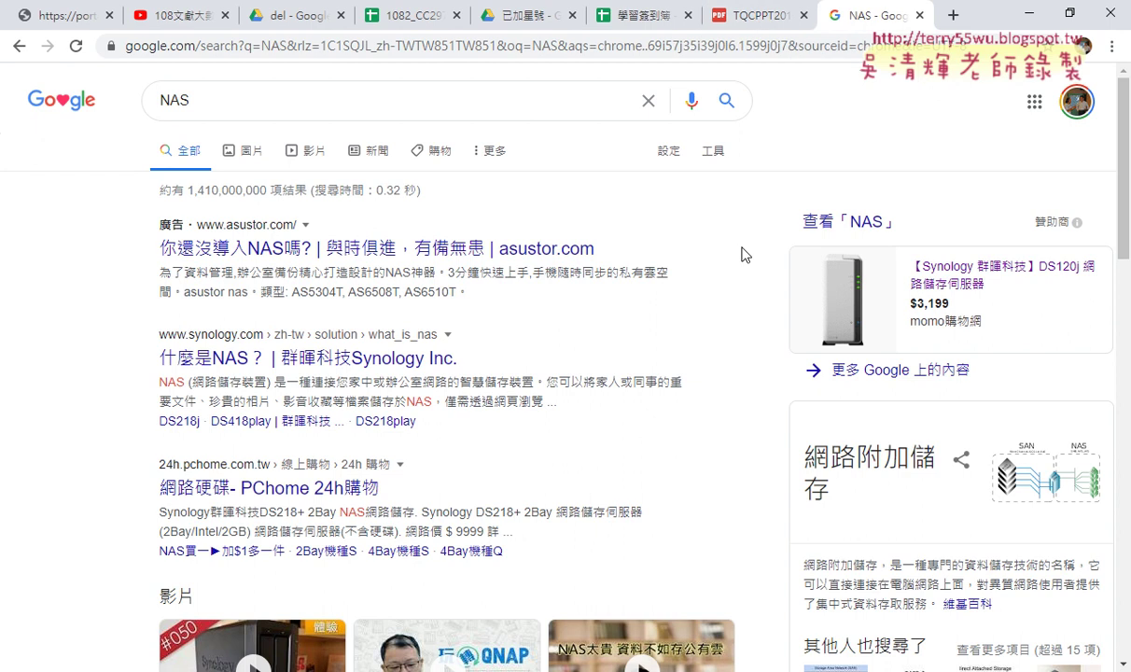
{"action": "scroll", "coordinate": [744, 253], "scroll_direction": "down", "scroll_amount": 3}
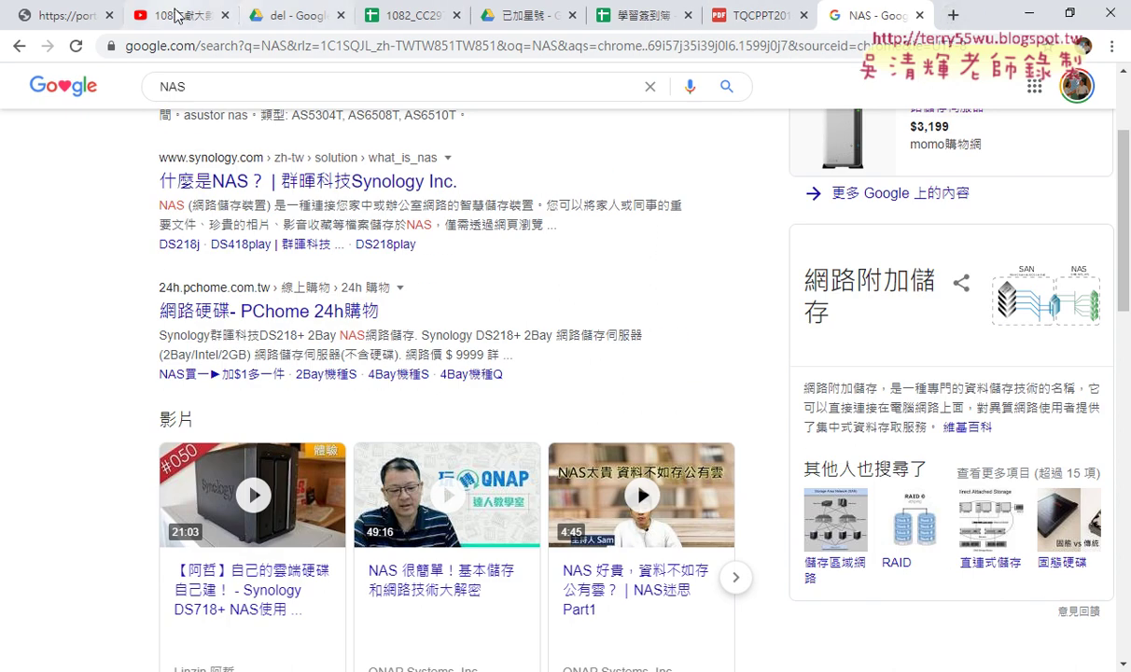
{"action": "left_click", "coordinate": [173, 15]}
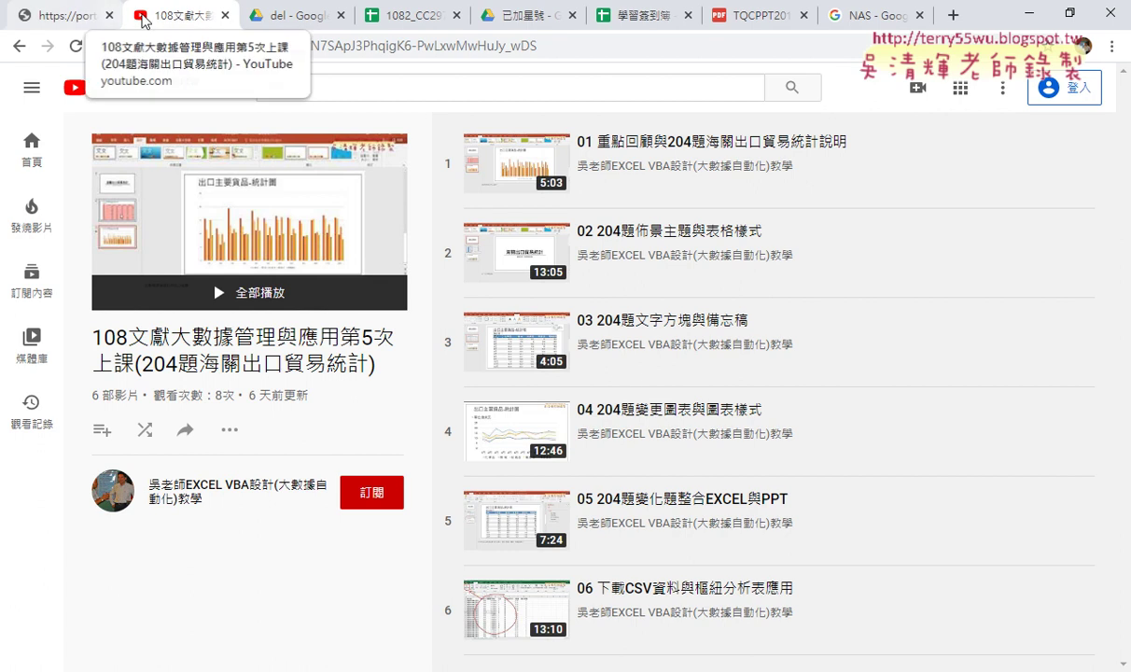
Step: Return to PowerPoint's slide 4 and mark the floppy, CD and USB pictures with the pen, then clear the marks
{"action": "left_click", "coordinate": [1049, 21]}
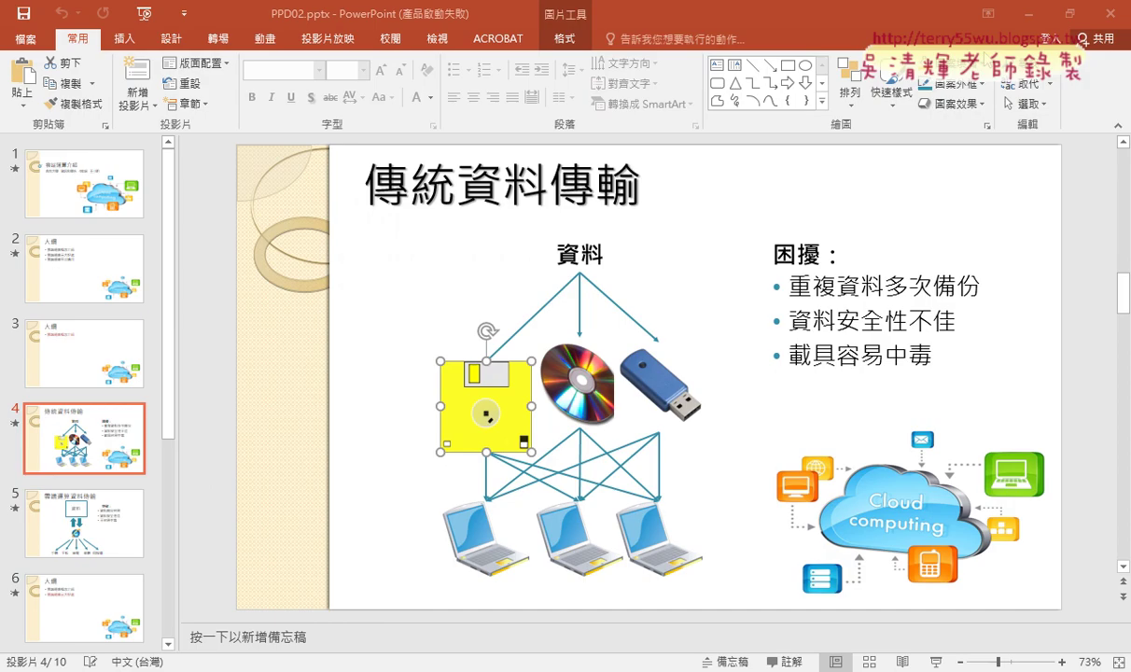
{"action": "left_click", "coordinate": [89, 182]}
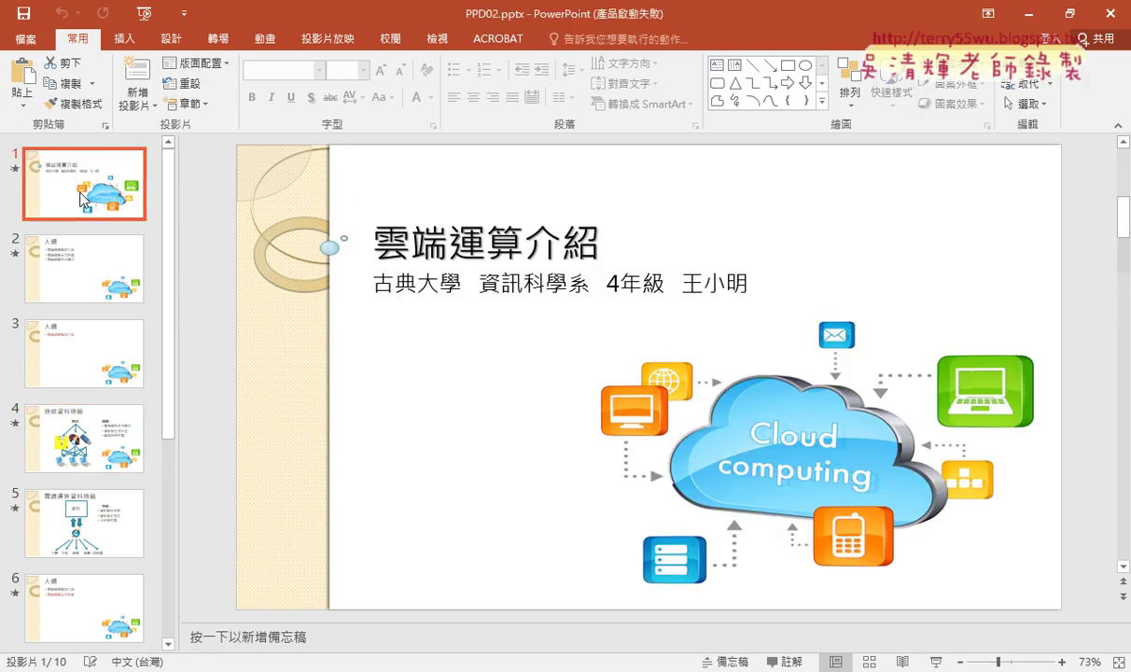
{"action": "left_click", "coordinate": [77, 461]}
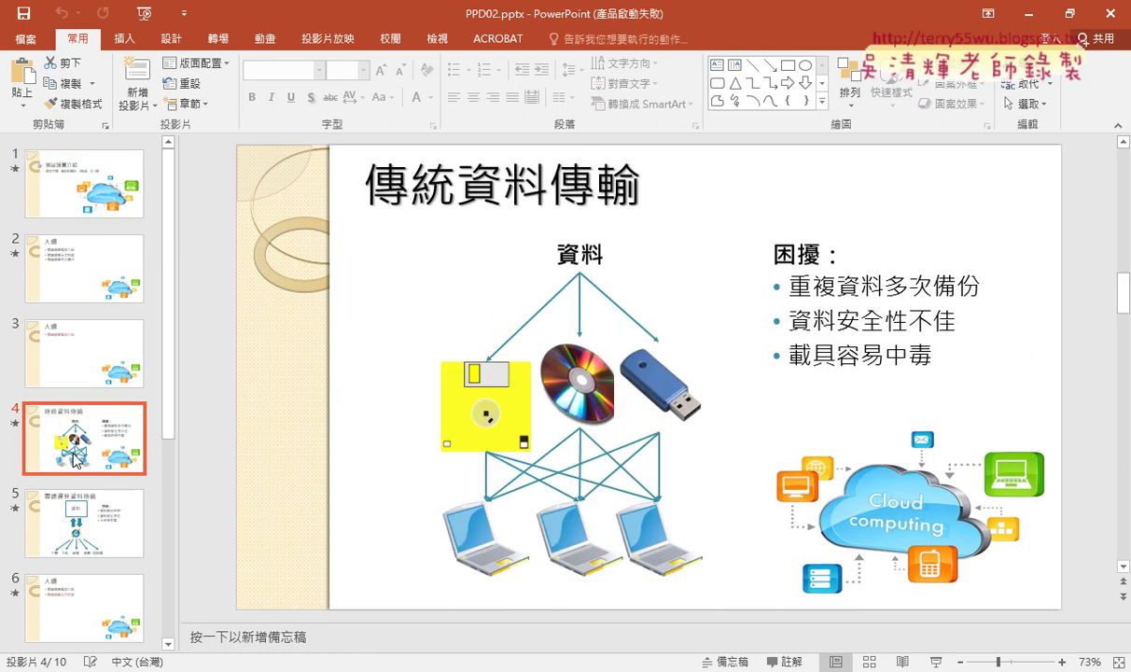
{"action": "left_click_drag", "start_coordinate": [77, 461], "coordinate": [82, 463]}
{"action": "left_click_drag", "start_coordinate": [151, 486], "coordinate": [166, 467]}
{"action": "left_click_drag", "start_coordinate": [457, 437], "coordinate": [492, 454]}
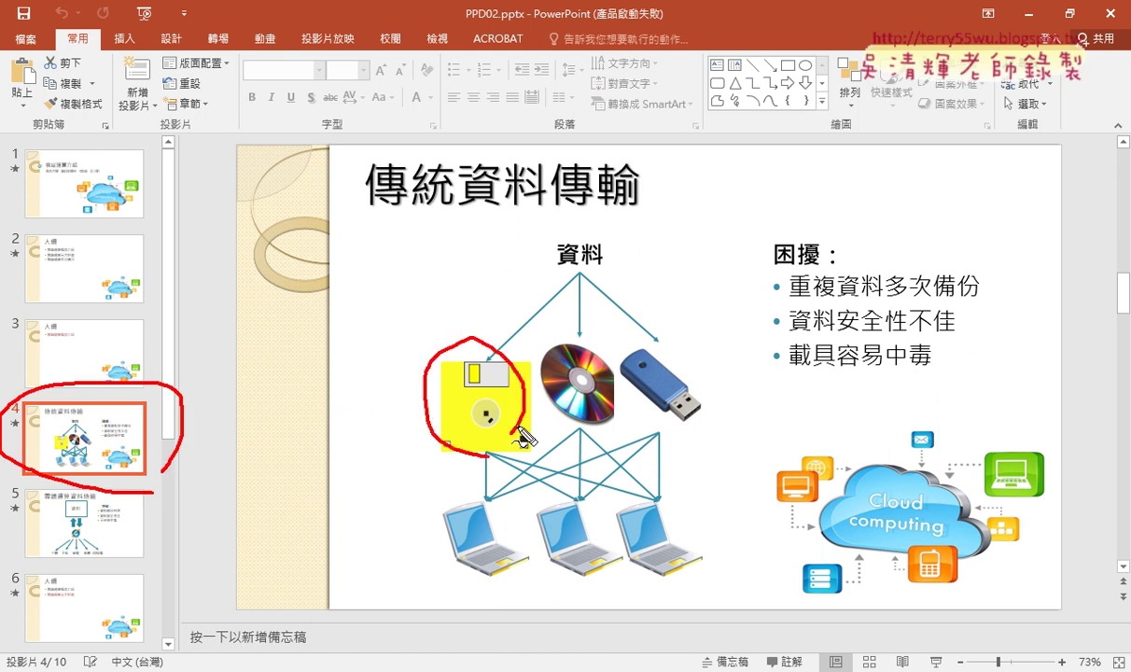
{"action": "mouse_move", "coordinate": [523, 409]}
{"action": "left_mouse_down"}
{"action": "mouse_move", "coordinate": [559, 427]}
{"action": "mouse_move", "coordinate": [649, 438]}
{"action": "left_mouse_up"}
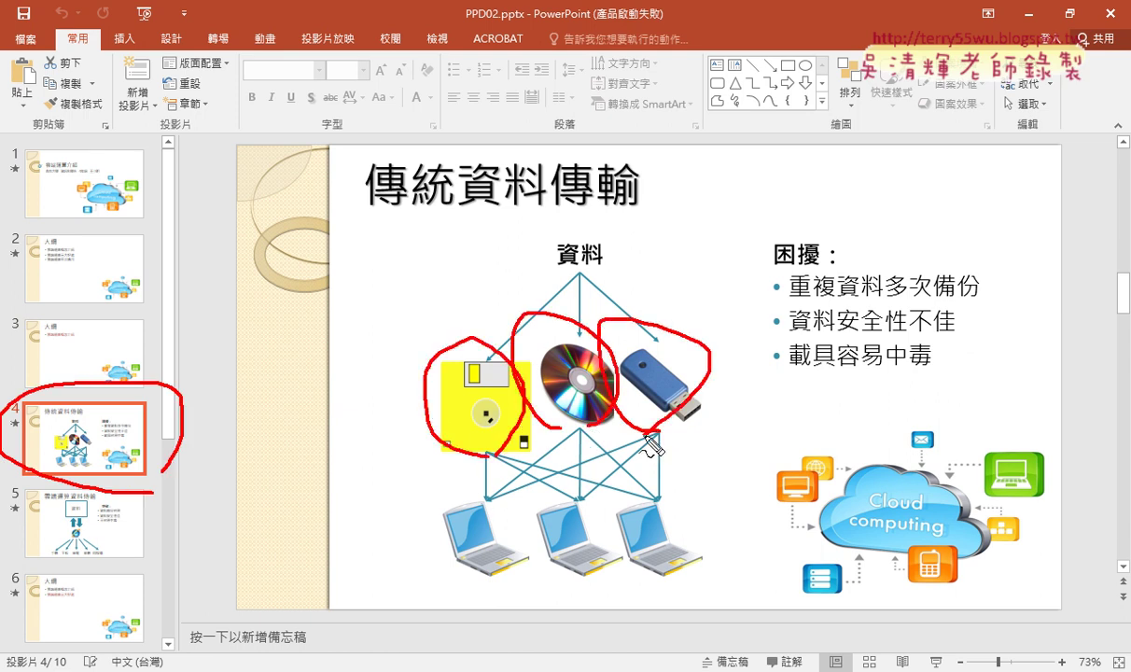
{"action": "key", "text": "Escape"}
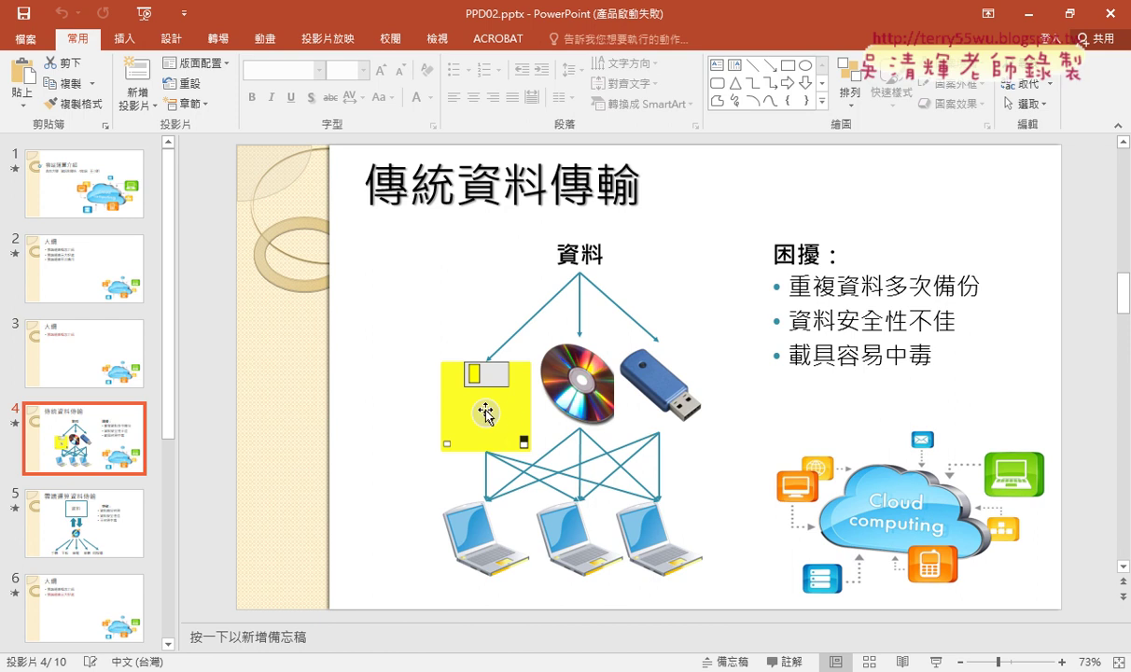
Step: Select the floppy, CD and USB pictures together with Ctrl-clicks
{"action": "left_click", "coordinate": [460, 392]}
{"action": "left_click", "coordinate": [570, 382]}
{"action": "left_click", "coordinate": [646, 366]}
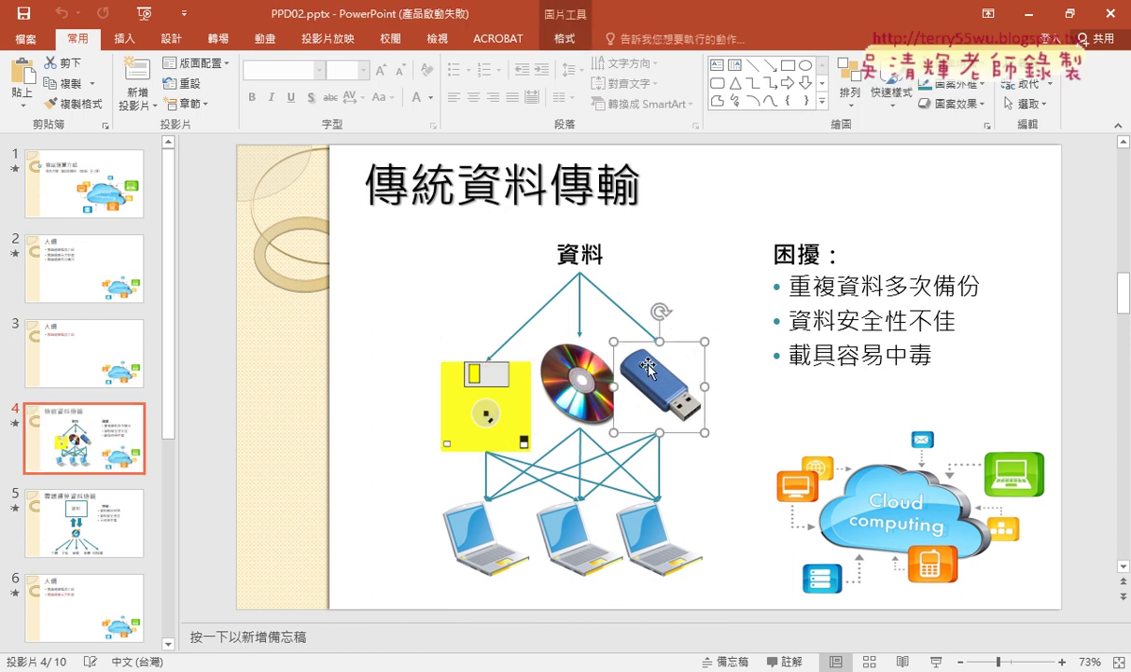
{"action": "left_click", "coordinate": [534, 360]}
{"action": "left_click", "coordinate": [504, 381]}
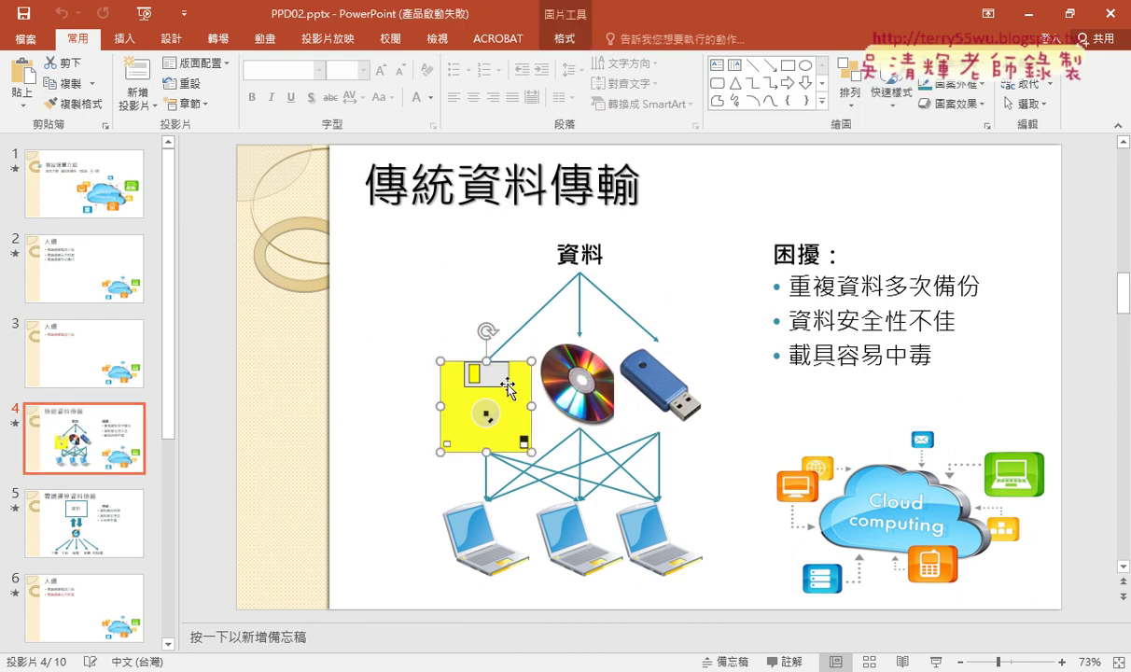
{"action": "left_click", "coordinate": [581, 388], "text": "shift"}
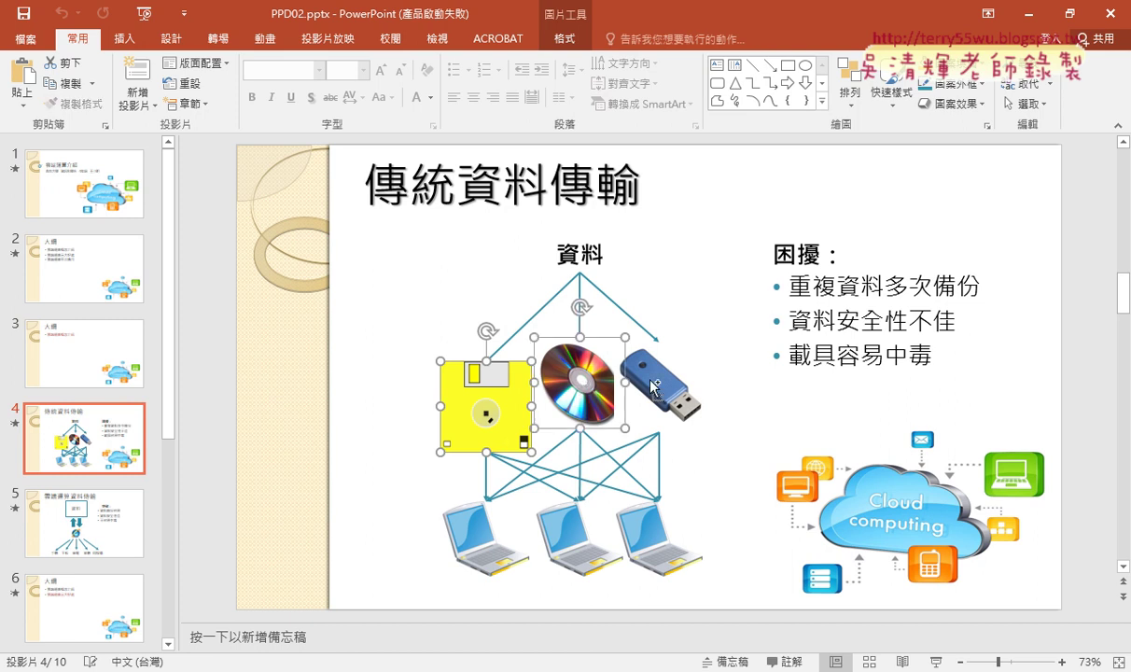
{"action": "left_click", "coordinate": [649, 380], "text": "shift"}
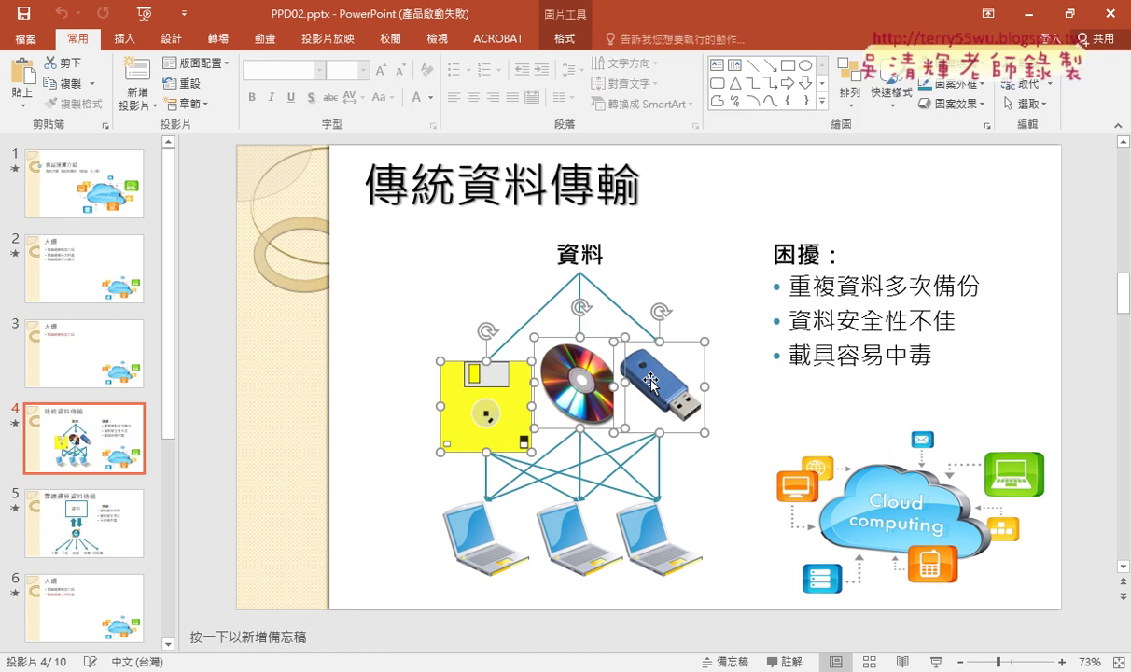
Step: Apply Align Top to the floppy, CD and USB pictures, then deselect them
{"action": "left_click", "coordinate": [565, 40]}
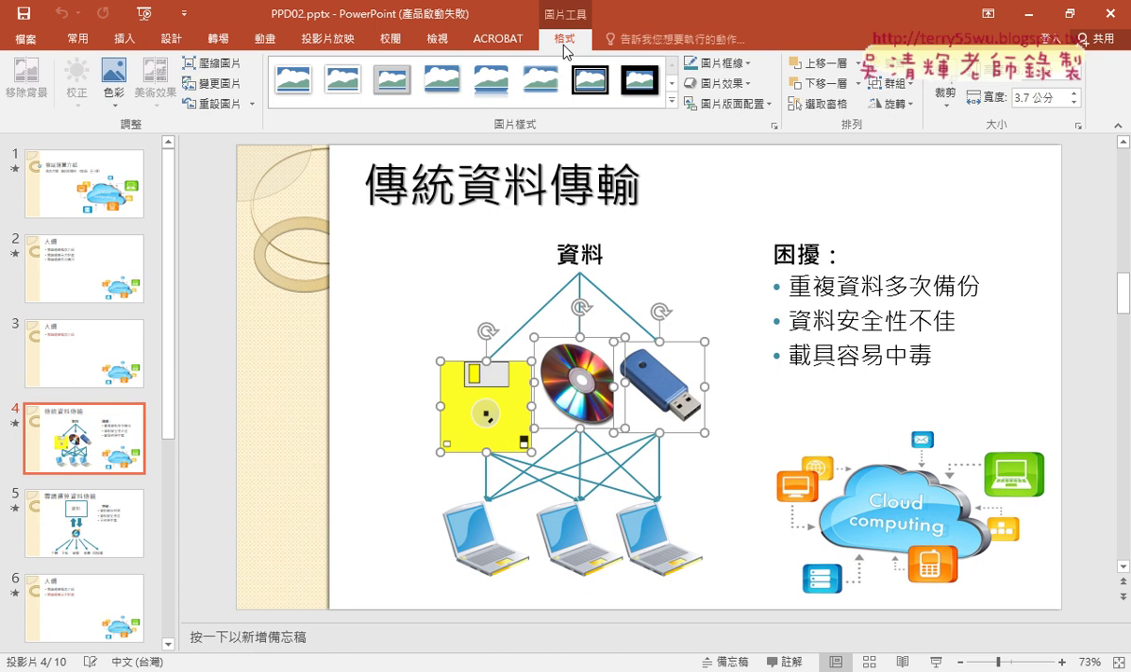
{"action": "left_click", "coordinate": [895, 66]}
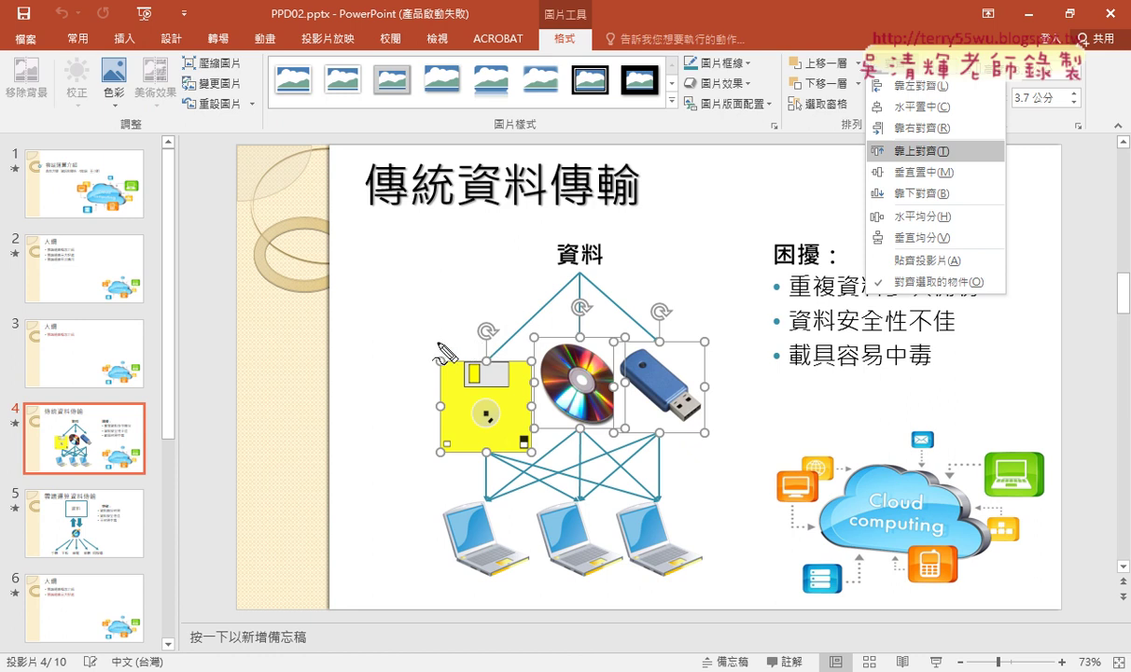
{"action": "left_click_drag", "start_coordinate": [436, 342], "coordinate": [732, 333]}
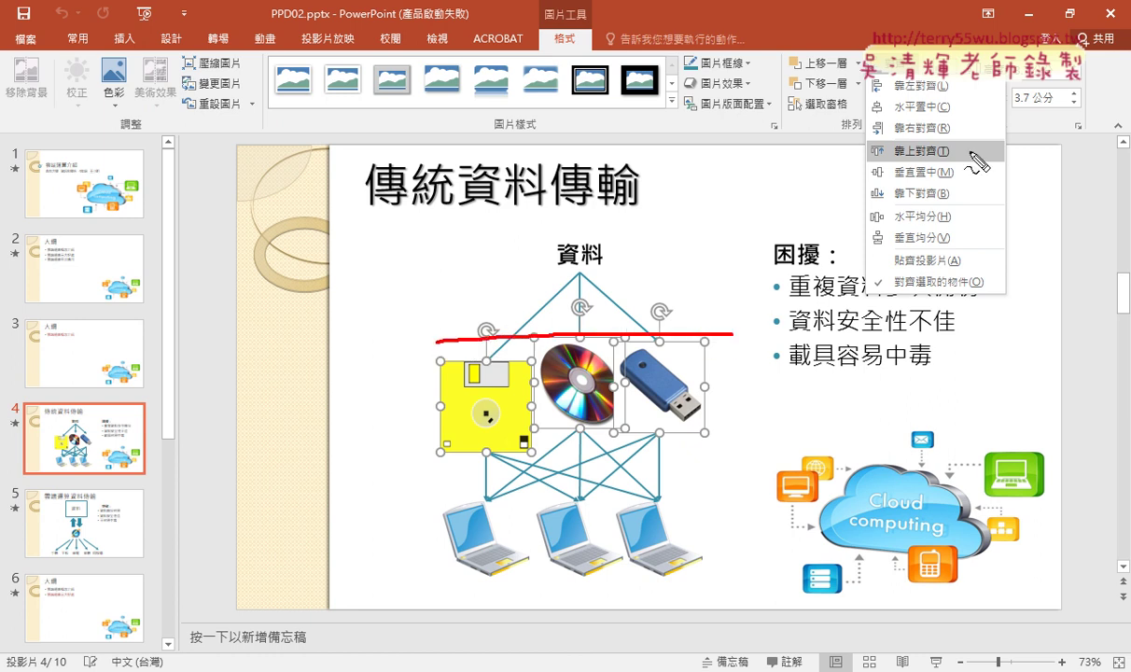
{"action": "mouse_move", "coordinate": [946, 167]}
{"action": "left_mouse_down"}
{"action": "mouse_move", "coordinate": [897, 130]}
{"action": "mouse_move", "coordinate": [947, 142]}
{"action": "left_mouse_up"}
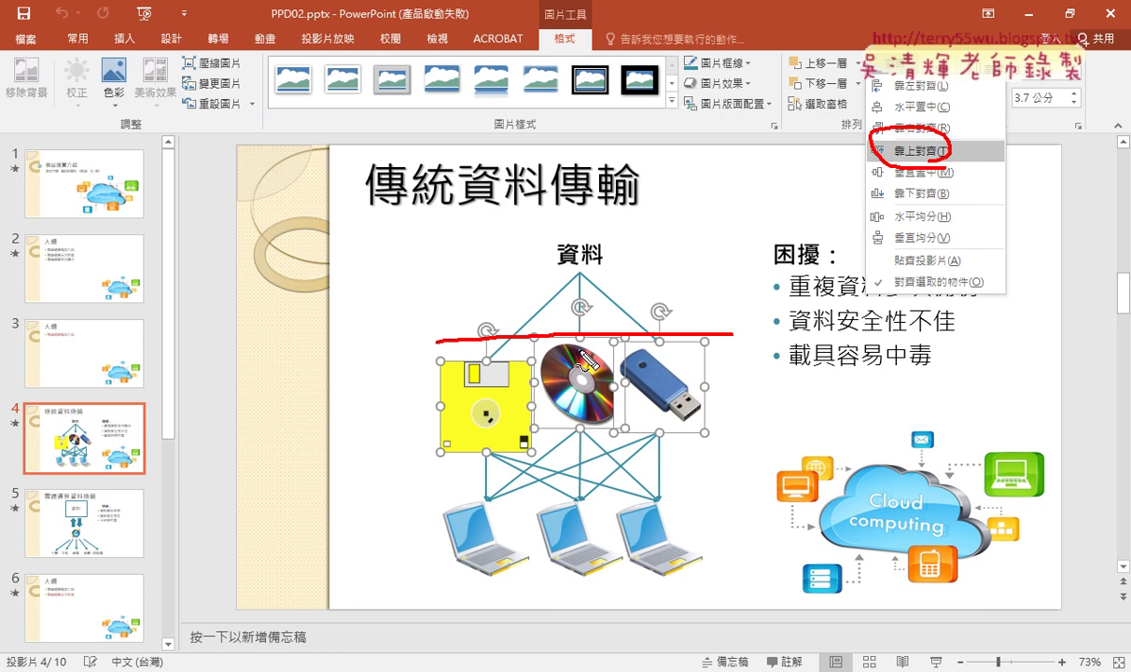
{"action": "key", "text": "Escape"}
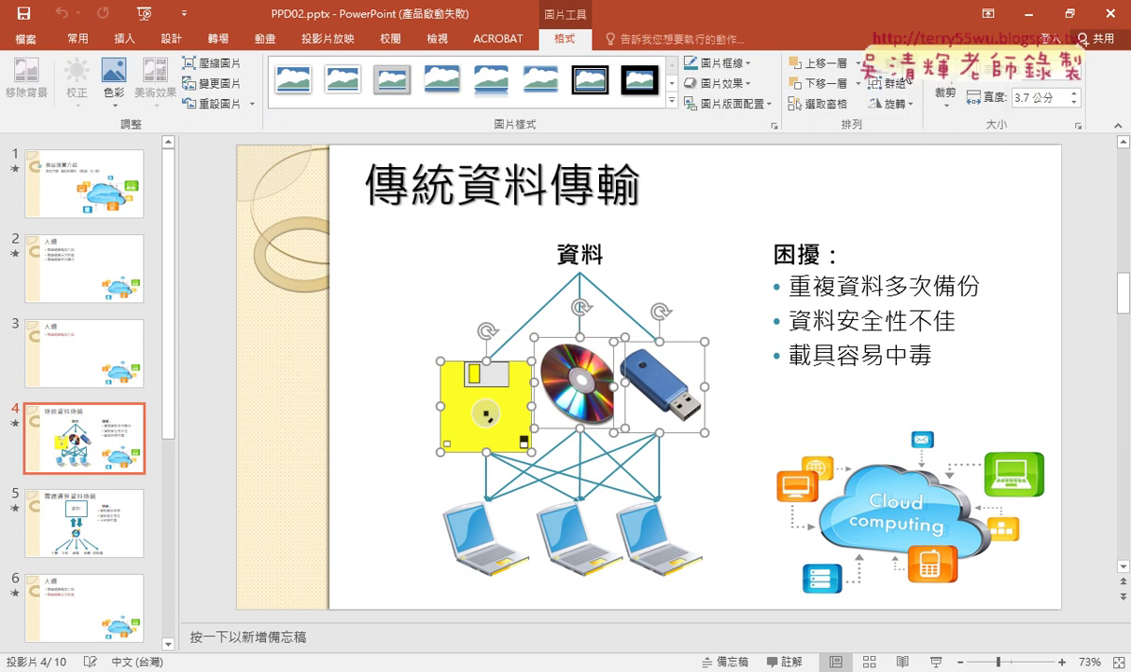
{"action": "left_click", "coordinate": [857, 69]}
{"action": "left_click", "coordinate": [913, 158]}
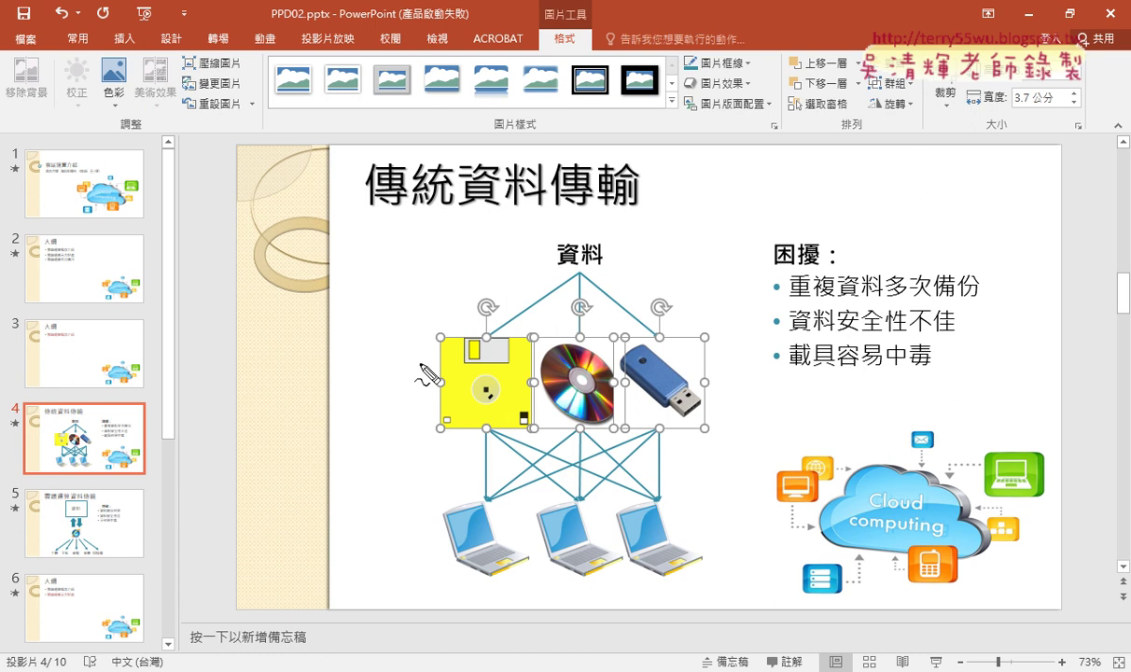
{"action": "left_click_drag", "start_coordinate": [419, 334], "coordinate": [751, 334]}
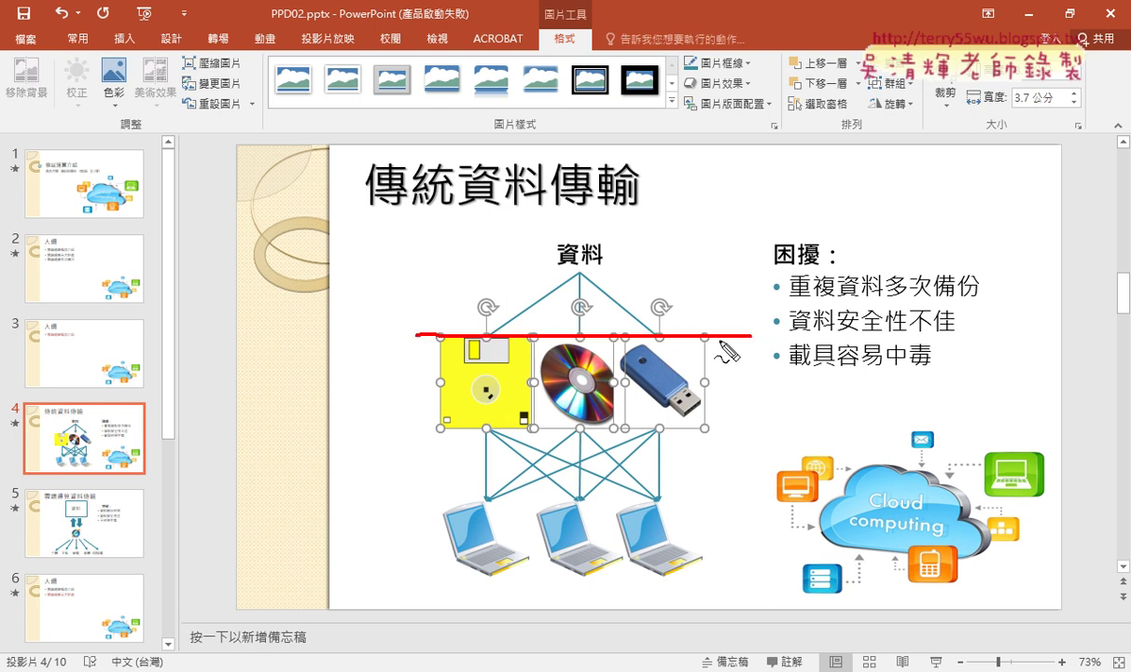
{"action": "key", "text": "Escape"}
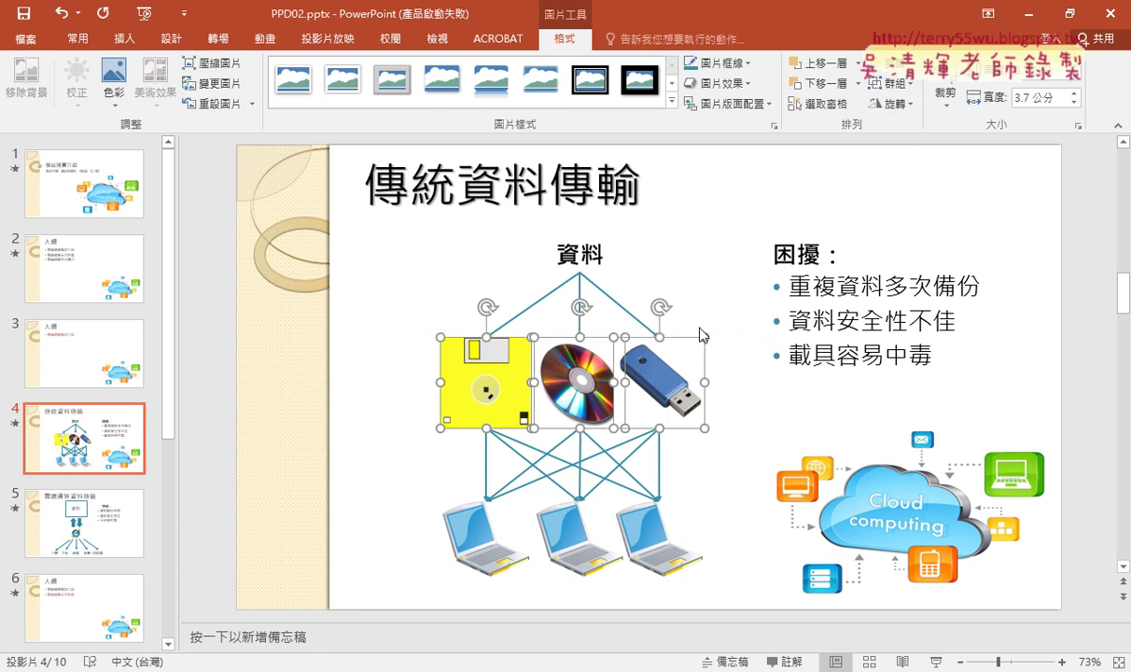
{"action": "left_click", "coordinate": [657, 231]}
Step: Open the Selection Pane from Home > Select
{"action": "left_click", "coordinate": [574, 397]}
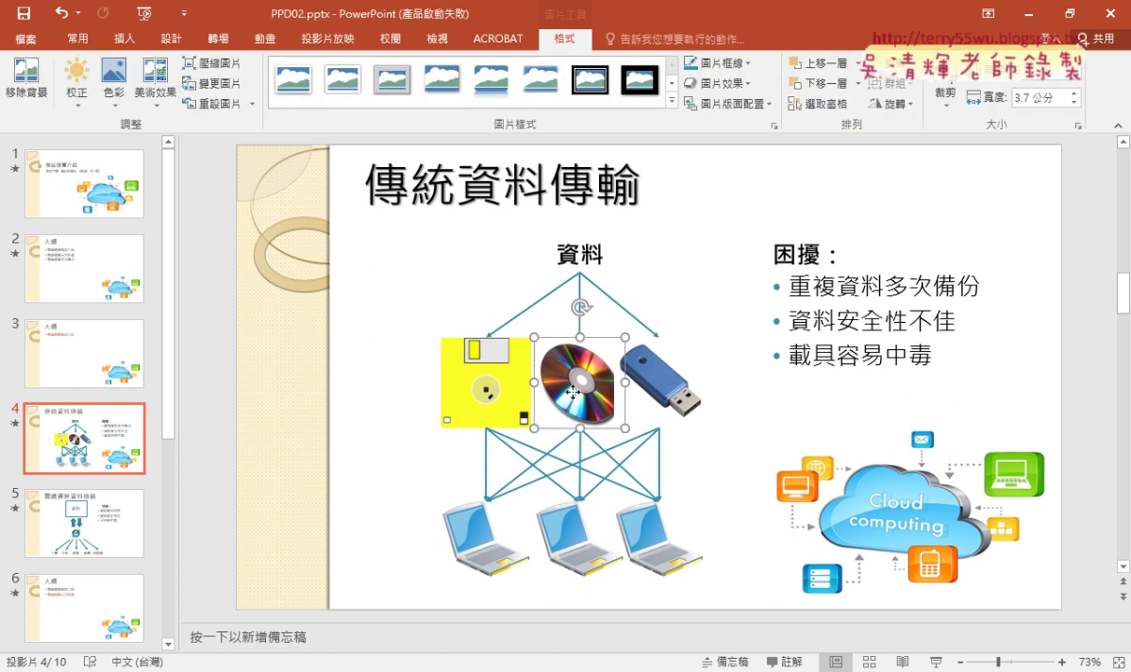
{"action": "left_click", "coordinate": [485, 369]}
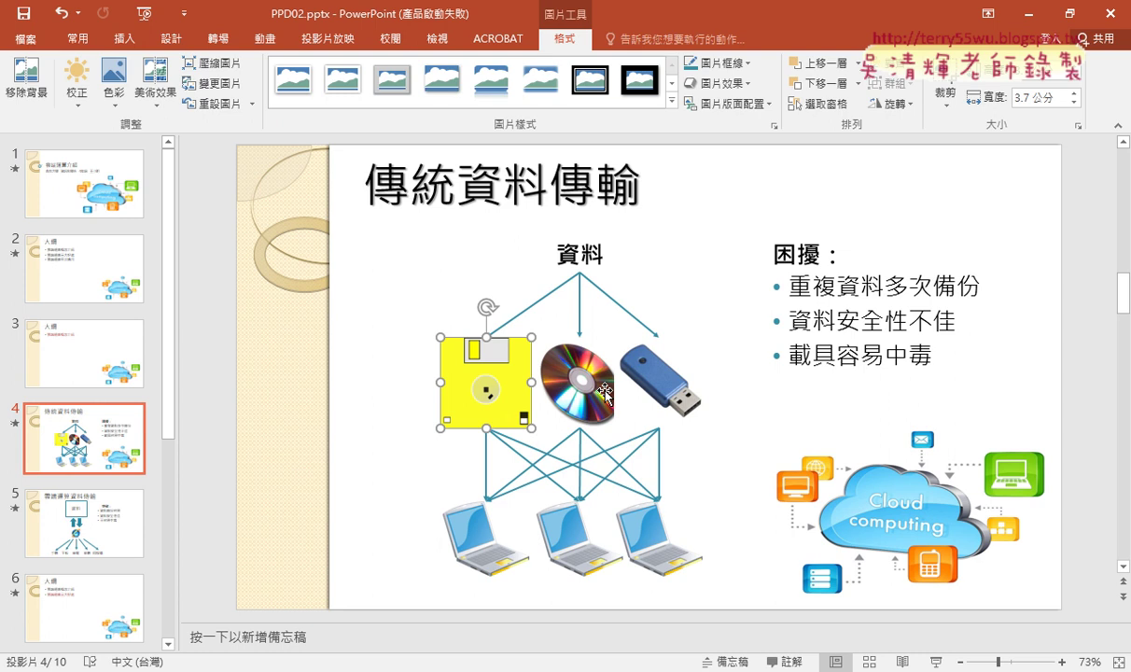
{"action": "left_click", "coordinate": [77, 43]}
{"action": "left_click", "coordinate": [1023, 104]}
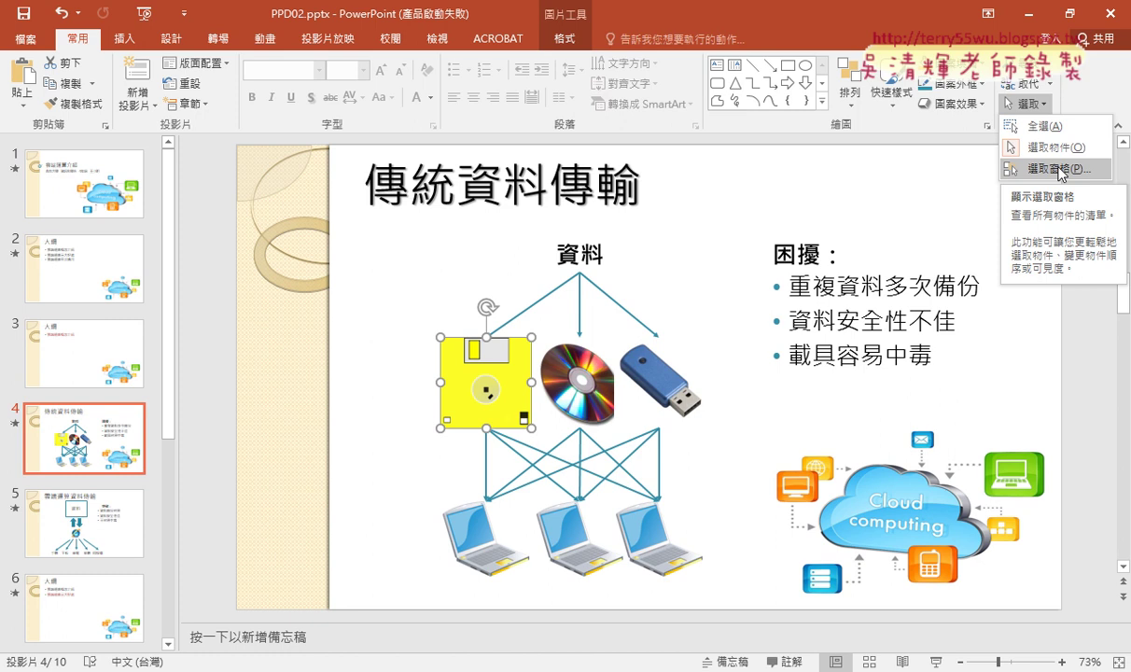
{"action": "left_click", "coordinate": [1061, 171]}
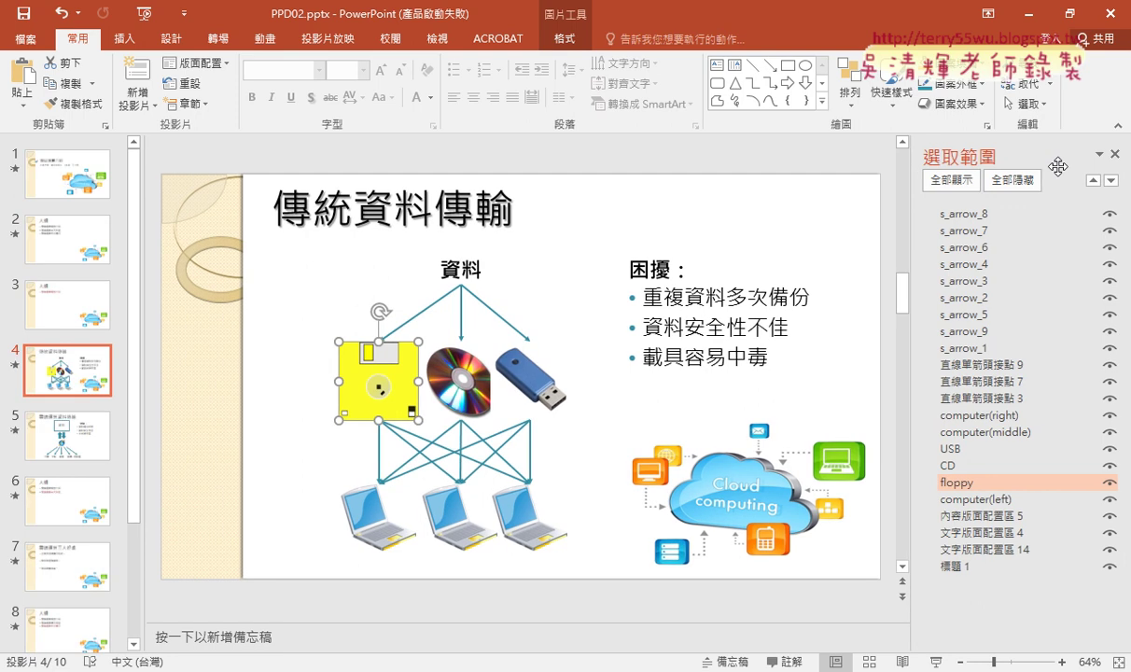
Step: Pick the USB and CD entries in the pane to identify each picture
{"action": "left_click", "coordinate": [970, 451]}
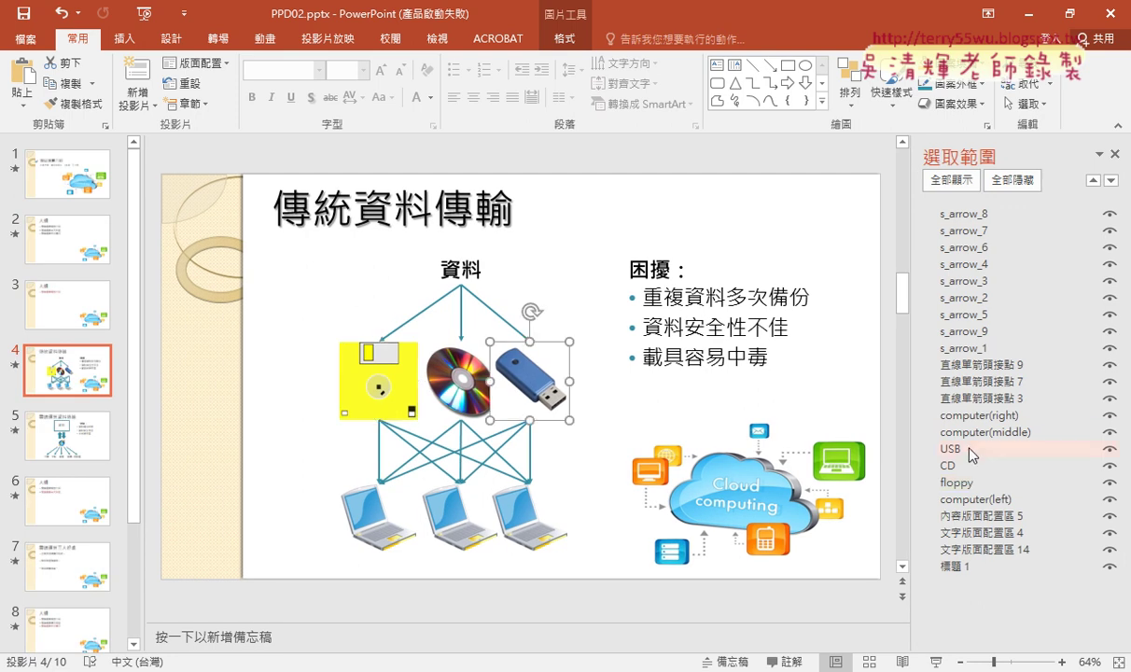
{"action": "left_click", "coordinate": [970, 468]}
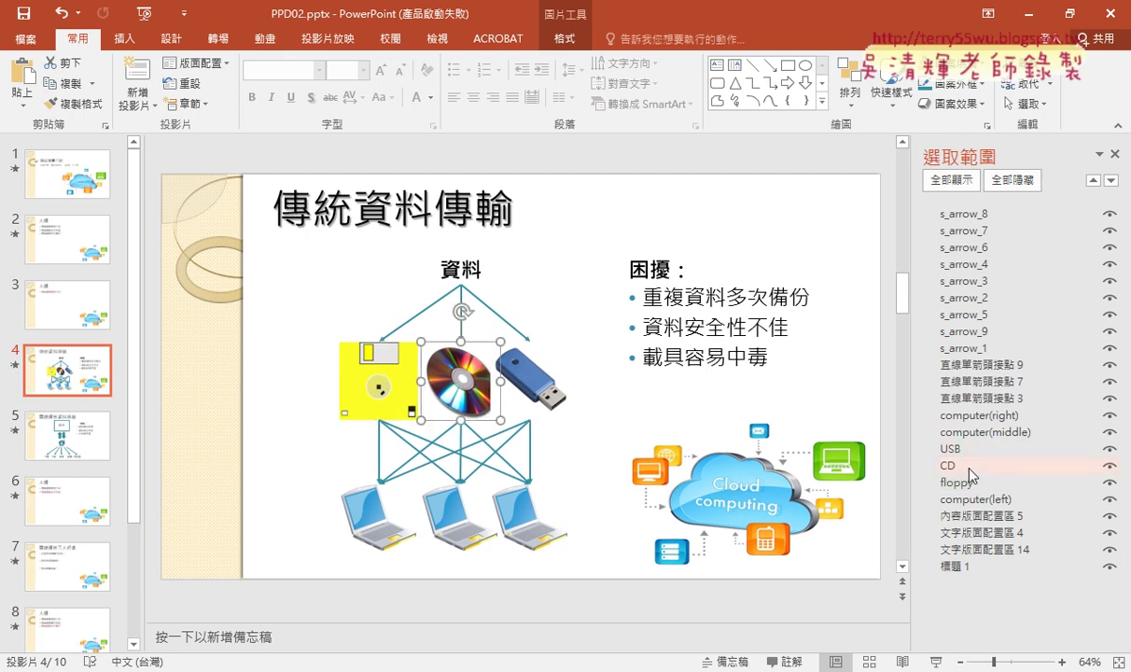
{"action": "left_click", "coordinate": [967, 452]}
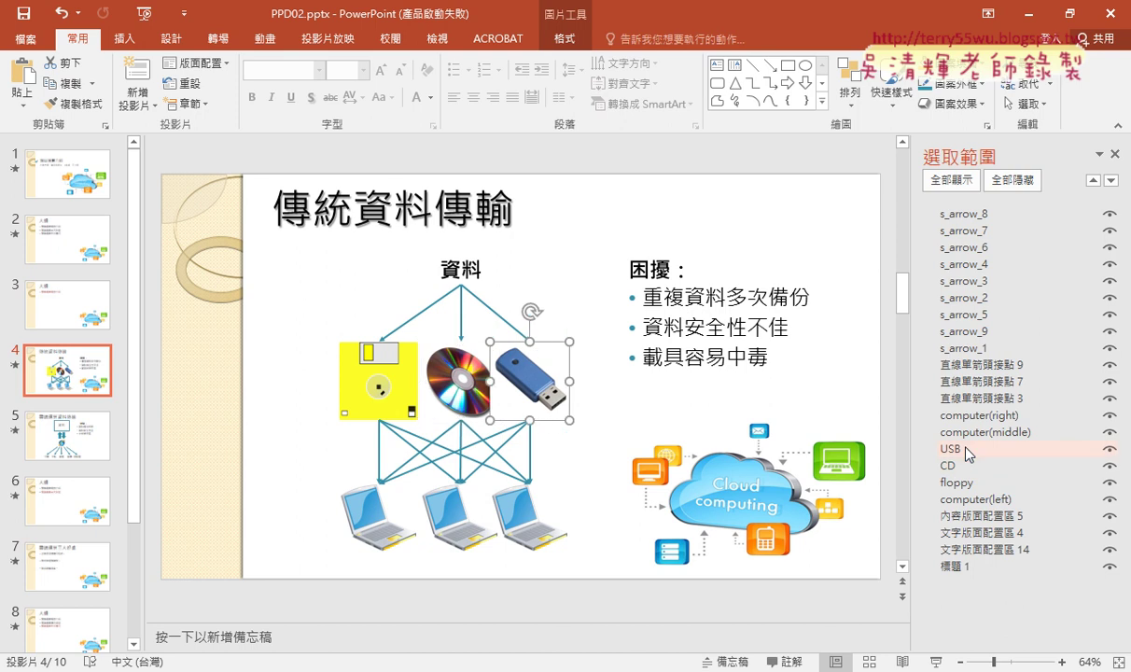
{"action": "left_click", "coordinate": [960, 466]}
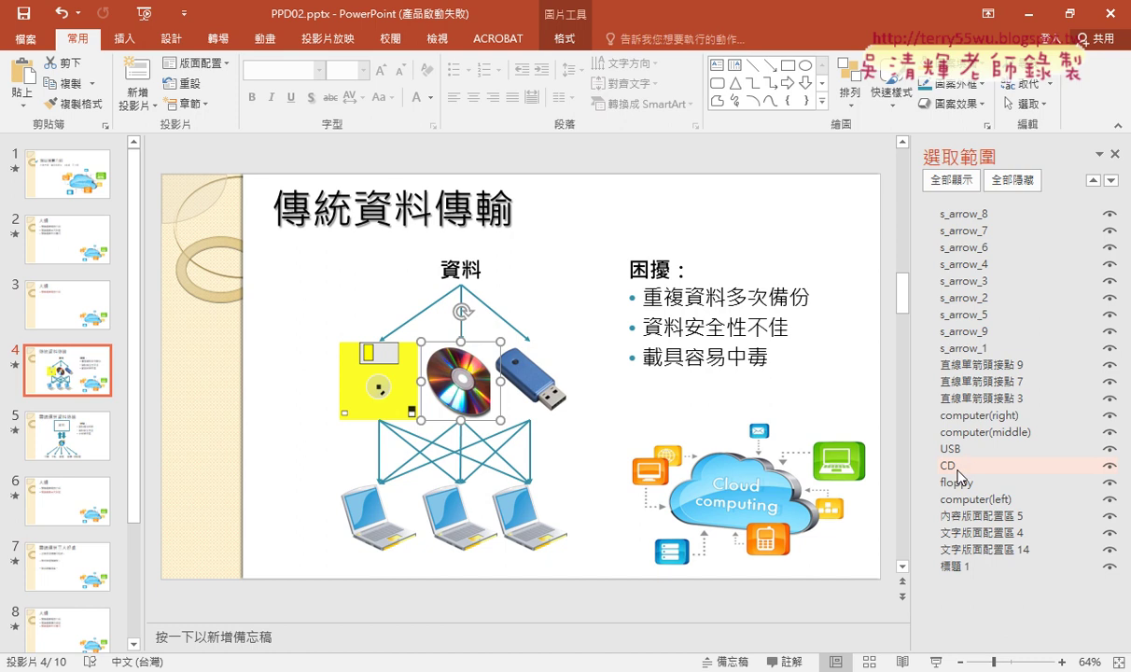
{"action": "left_click", "coordinate": [960, 477]}
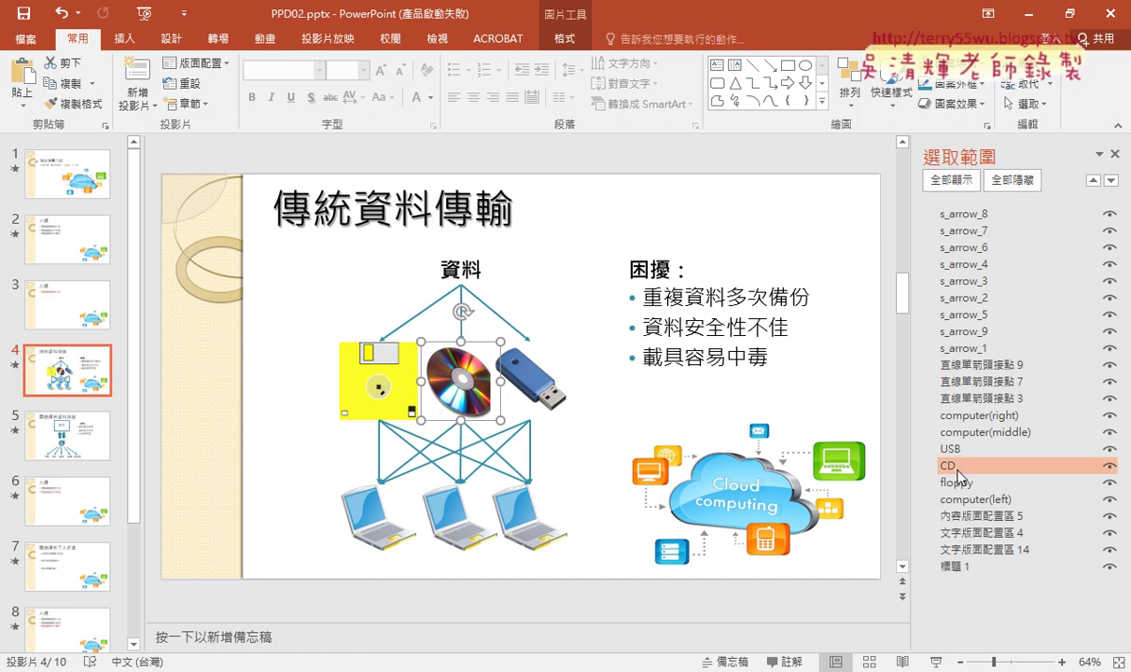
Step: Move CD above USB in the pane, drag the CD picture onto the USB's spot, then restack USB above CD
{"action": "left_click_drag", "start_coordinate": [960, 477], "coordinate": [956, 441]}
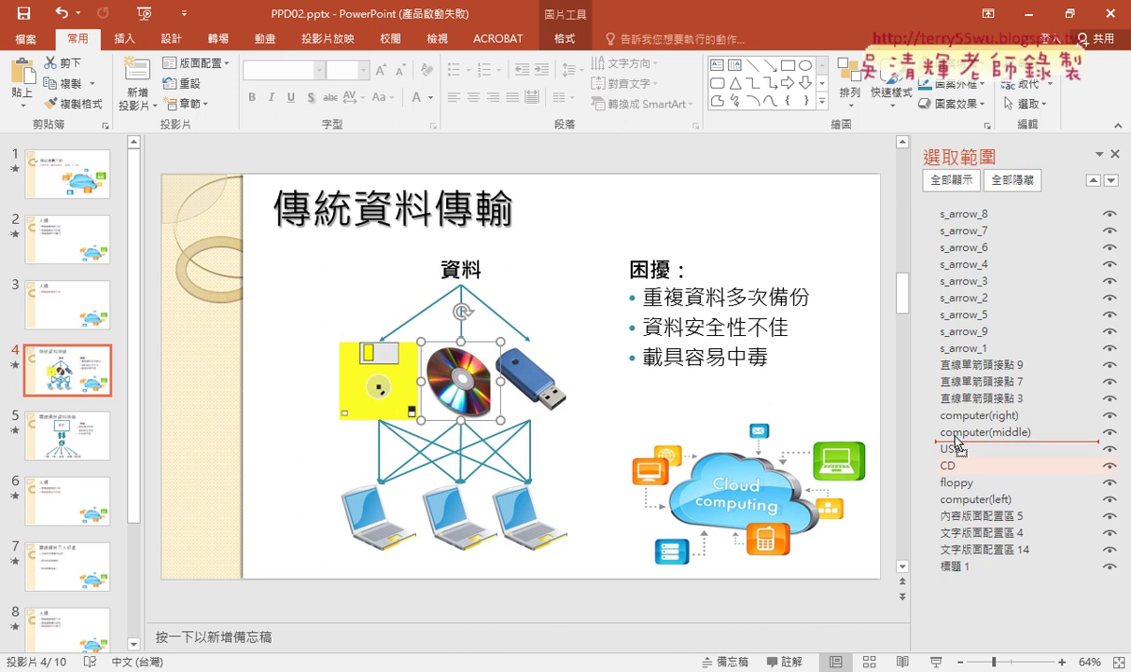
{"action": "left_click_drag", "start_coordinate": [957, 441], "coordinate": [953, 442]}
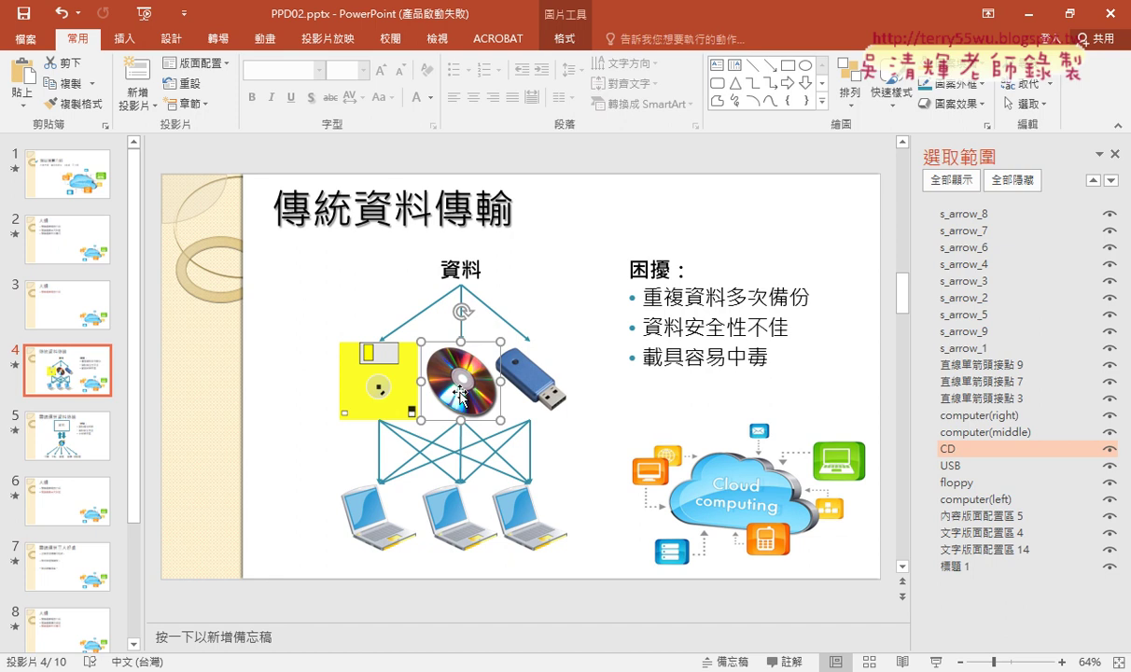
{"action": "left_click_drag", "start_coordinate": [459, 394], "coordinate": [508, 391]}
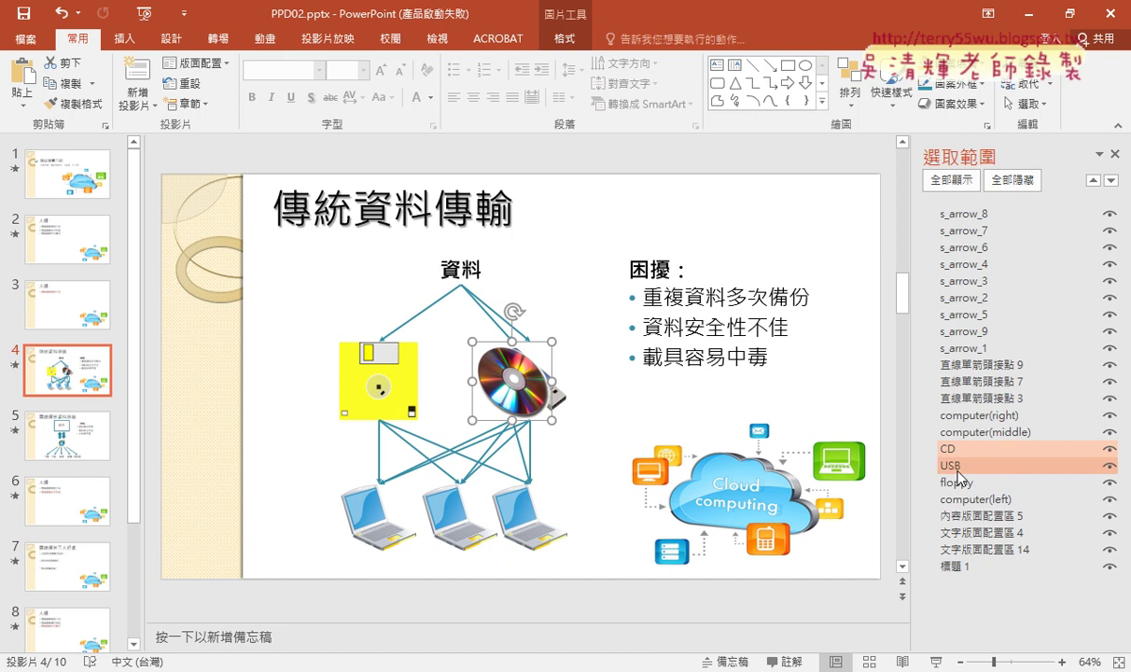
{"action": "left_click_drag", "start_coordinate": [952, 474], "coordinate": [961, 451]}
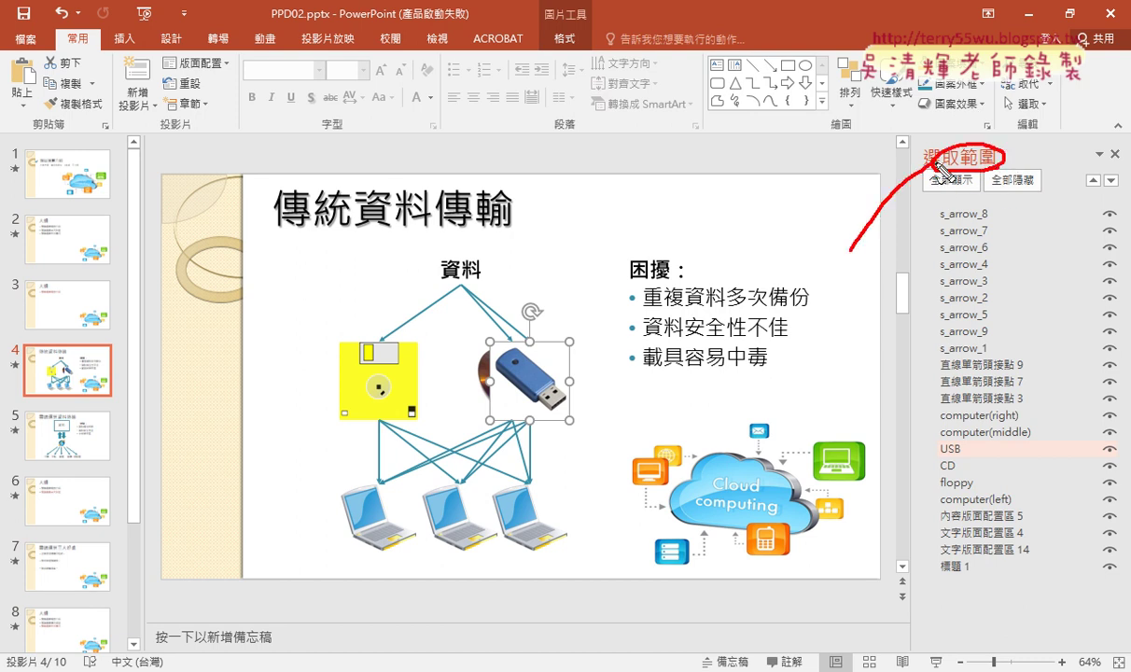
{"action": "left_click_drag", "start_coordinate": [1045, 93], "coordinate": [1056, 107]}
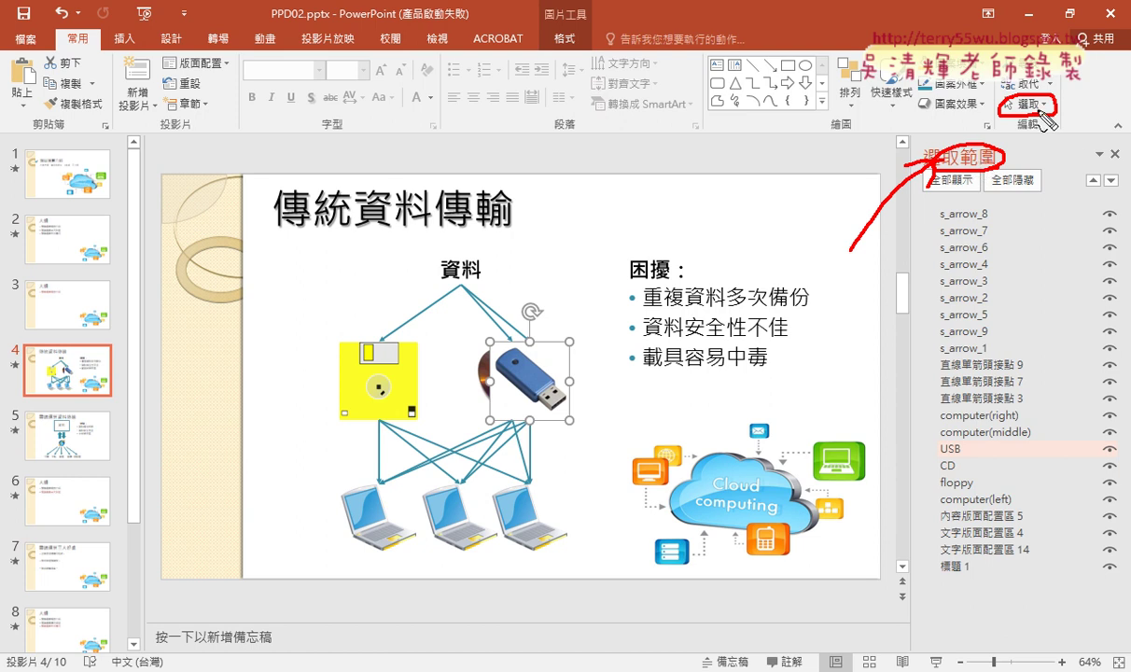
{"action": "key", "text": "Escape"}
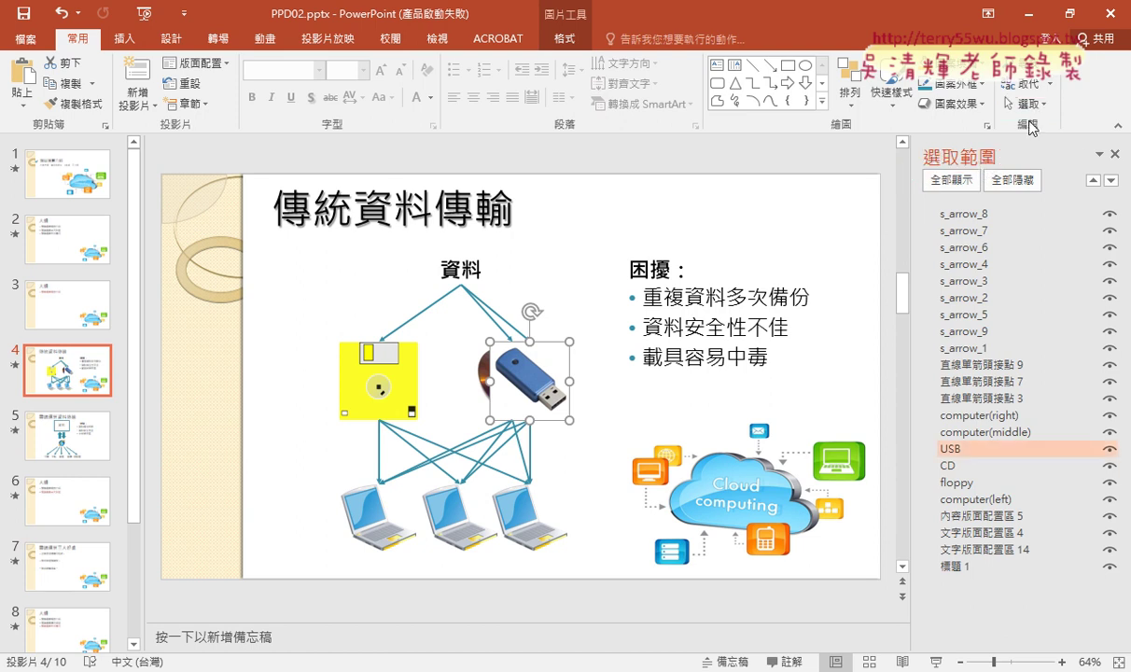
{"action": "left_click", "coordinate": [1043, 105]}
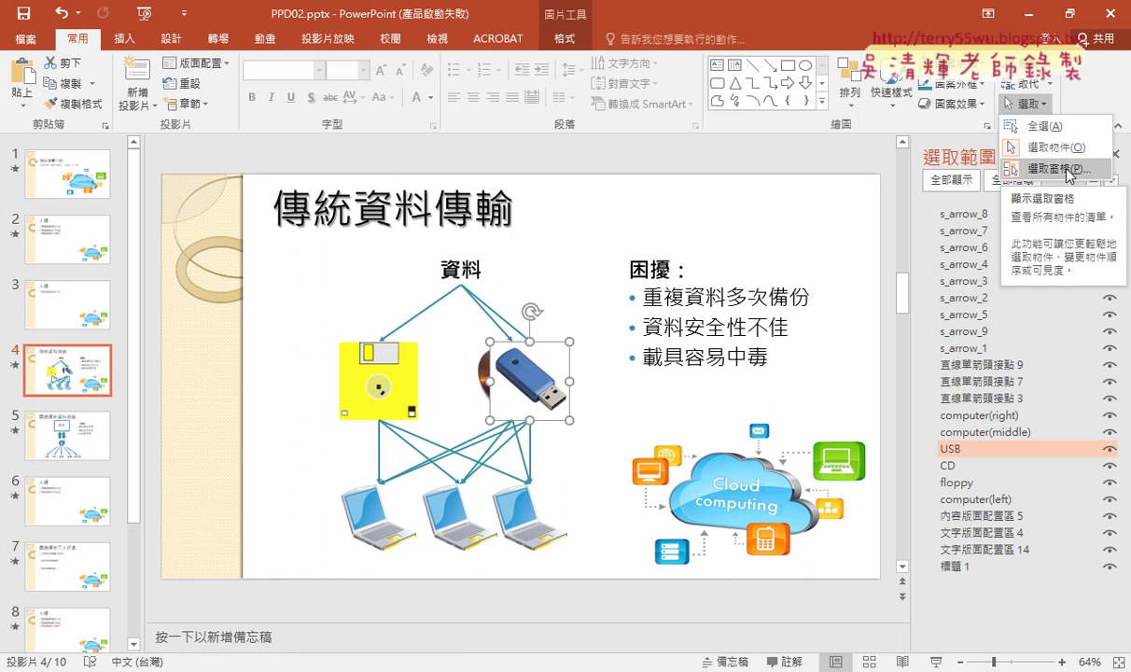
{"action": "key", "text": "Escape"}
{"action": "left_click", "coordinate": [1115, 155]}
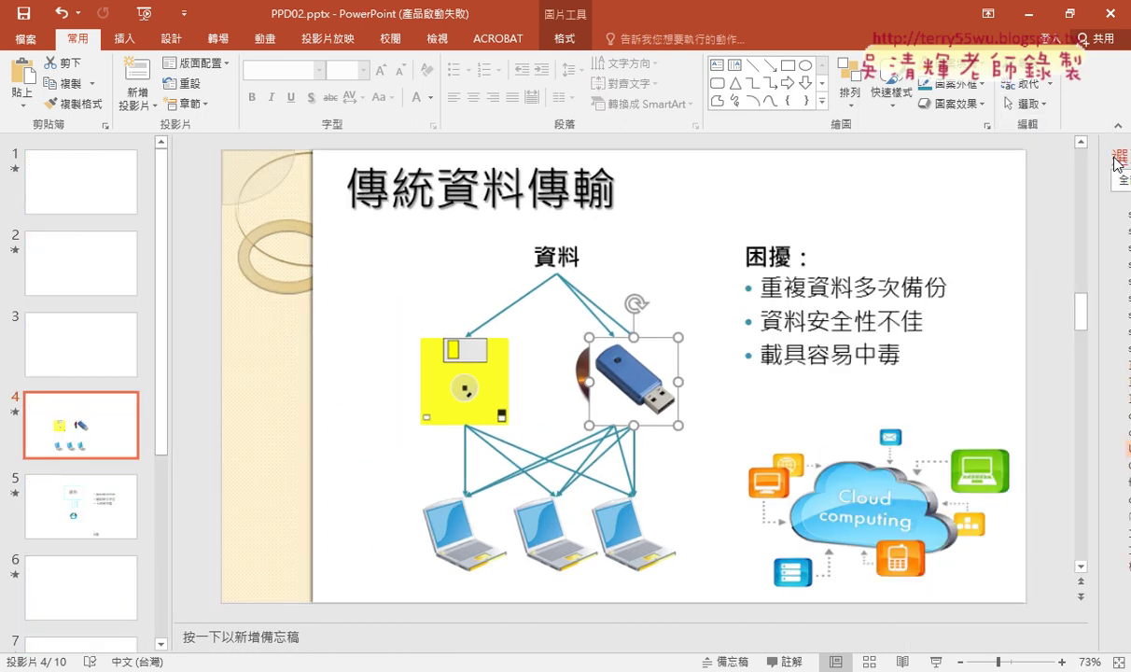
{"action": "key", "text": "ctrl+z"}
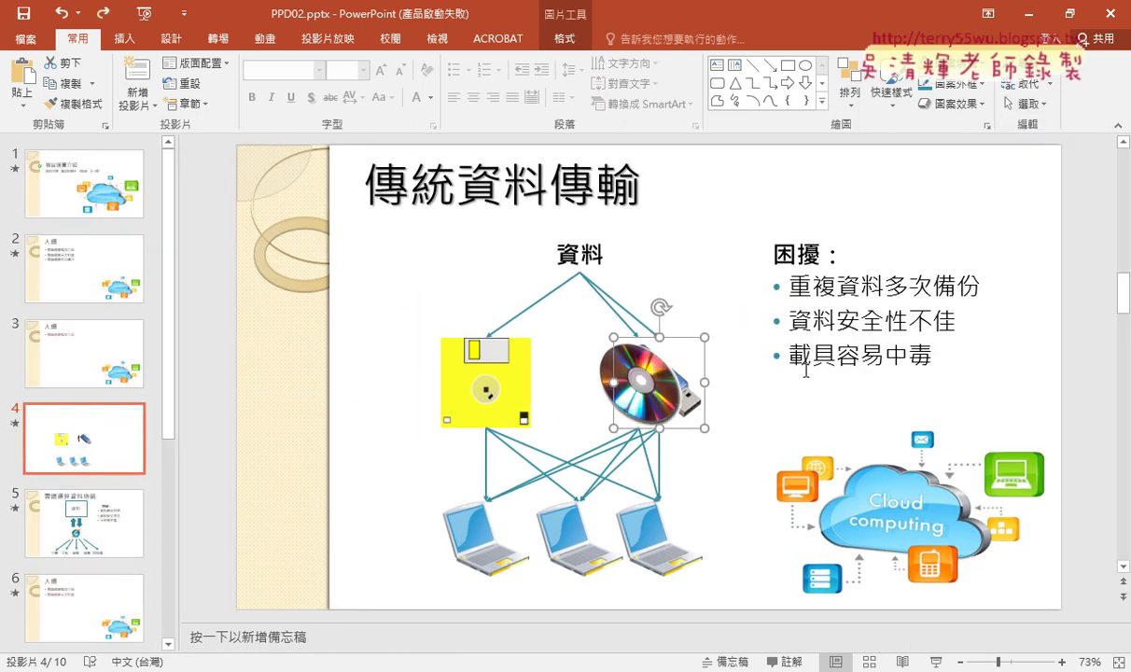
{"action": "key", "text": "ctrl+z"}
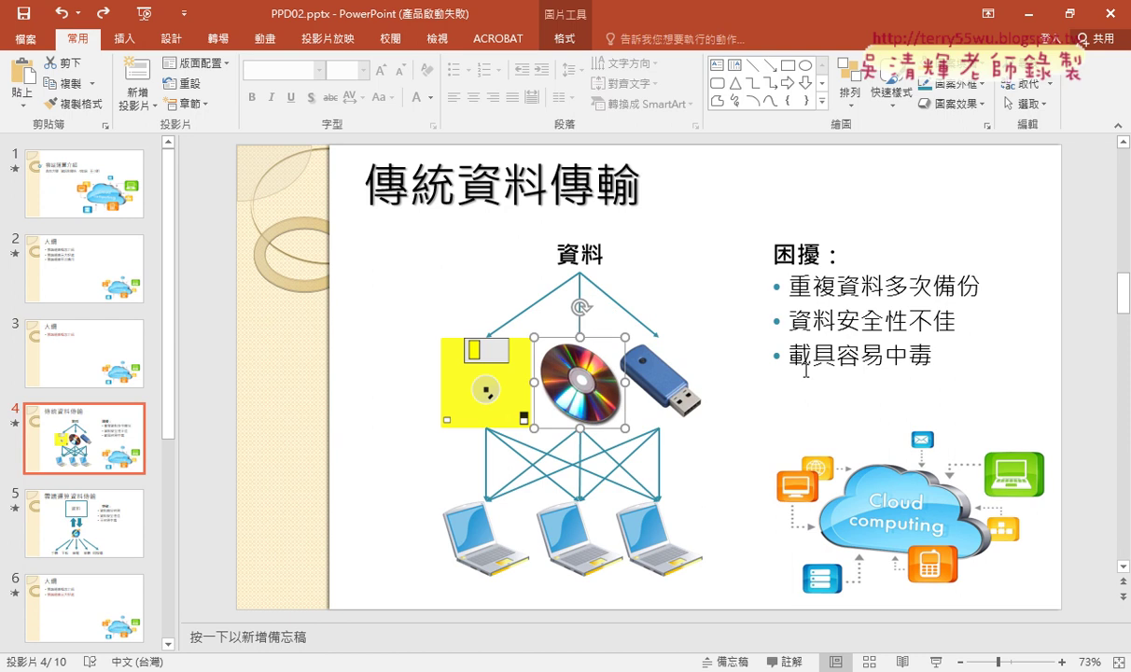
{"action": "left_click", "coordinate": [1024, 104]}
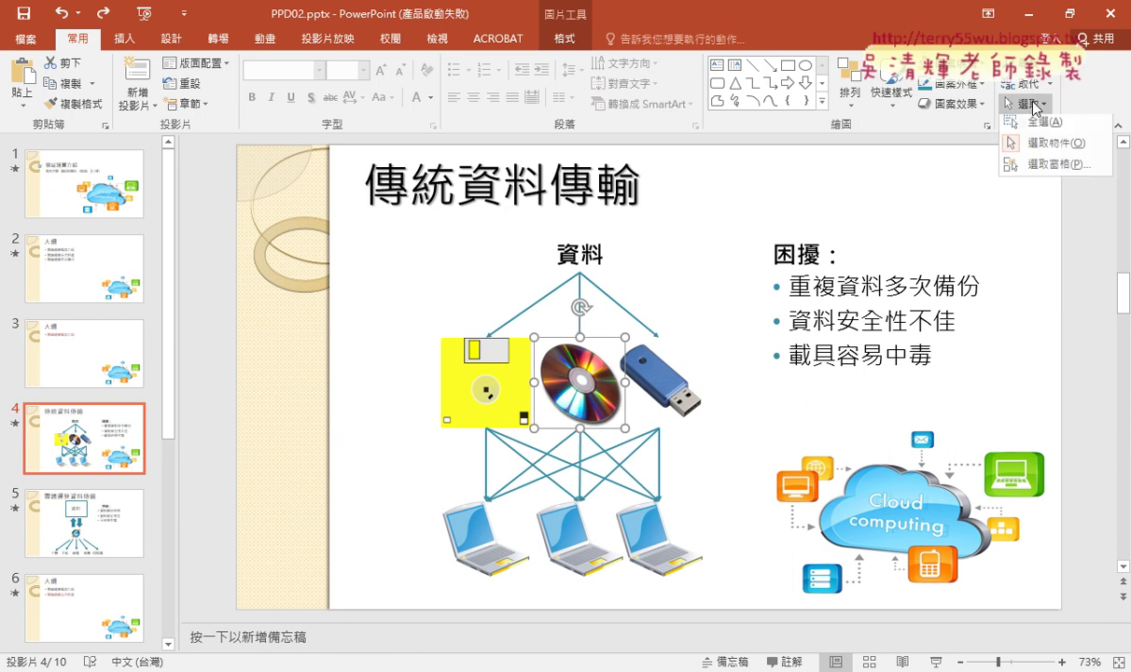
{"action": "left_click", "coordinate": [1059, 169]}
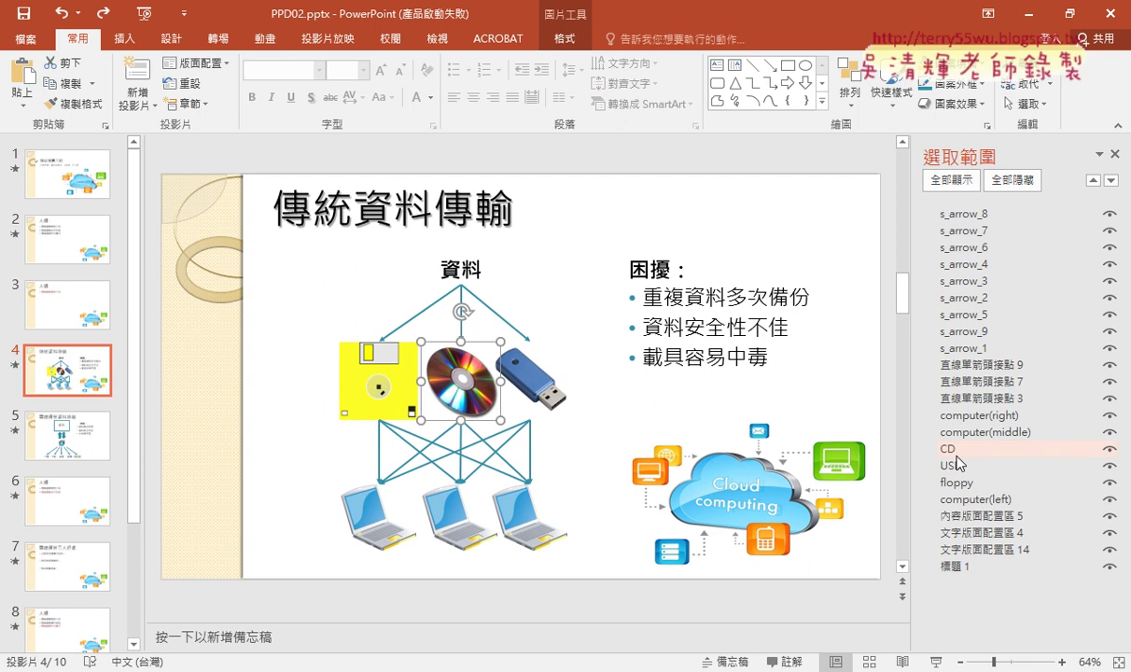
{"action": "left_click", "coordinate": [952, 465]}
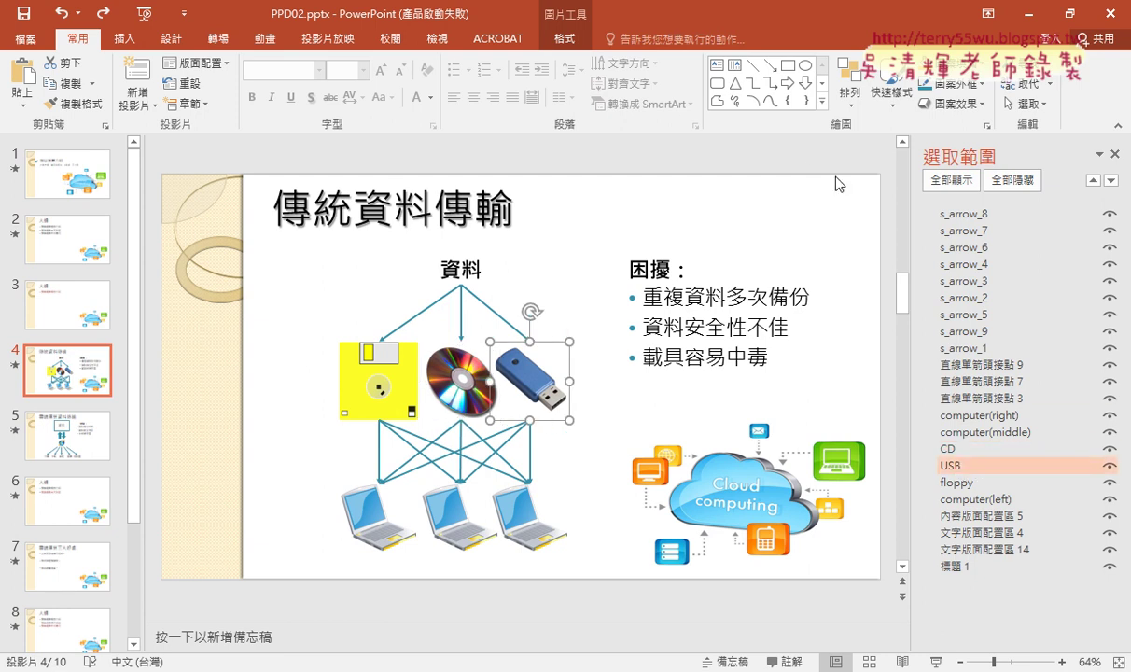
{"action": "left_click", "coordinate": [1114, 154]}
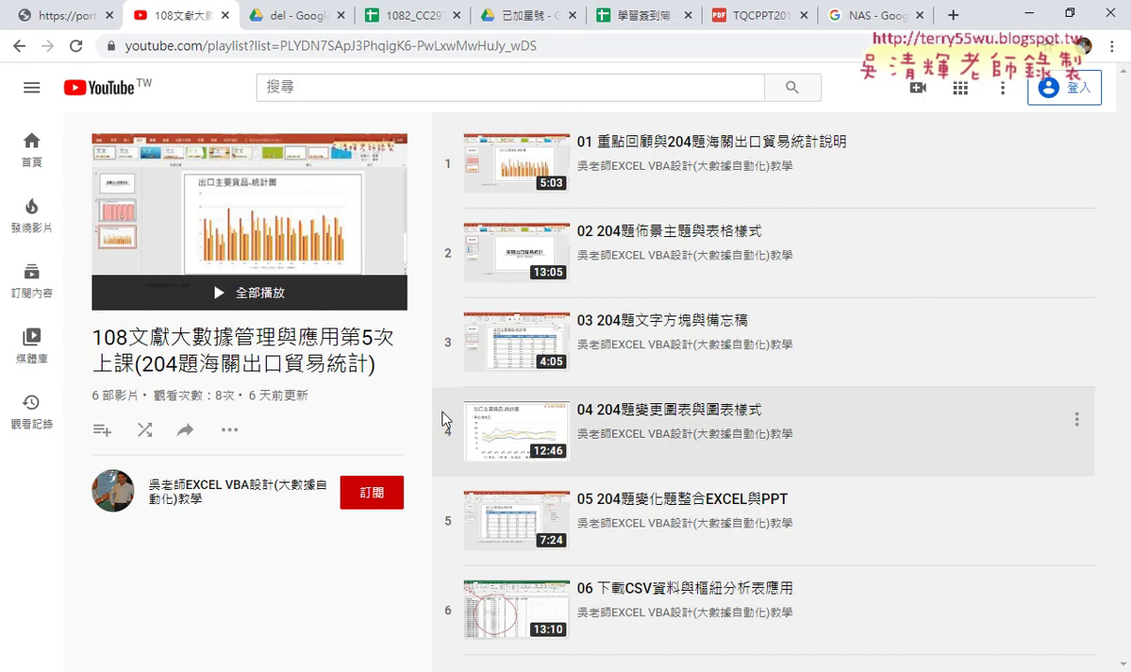
Step: Switch to the TQCPPT2016 PDF tab and scroll to slide 4's design items
{"action": "left_click", "coordinate": [758, 15]}
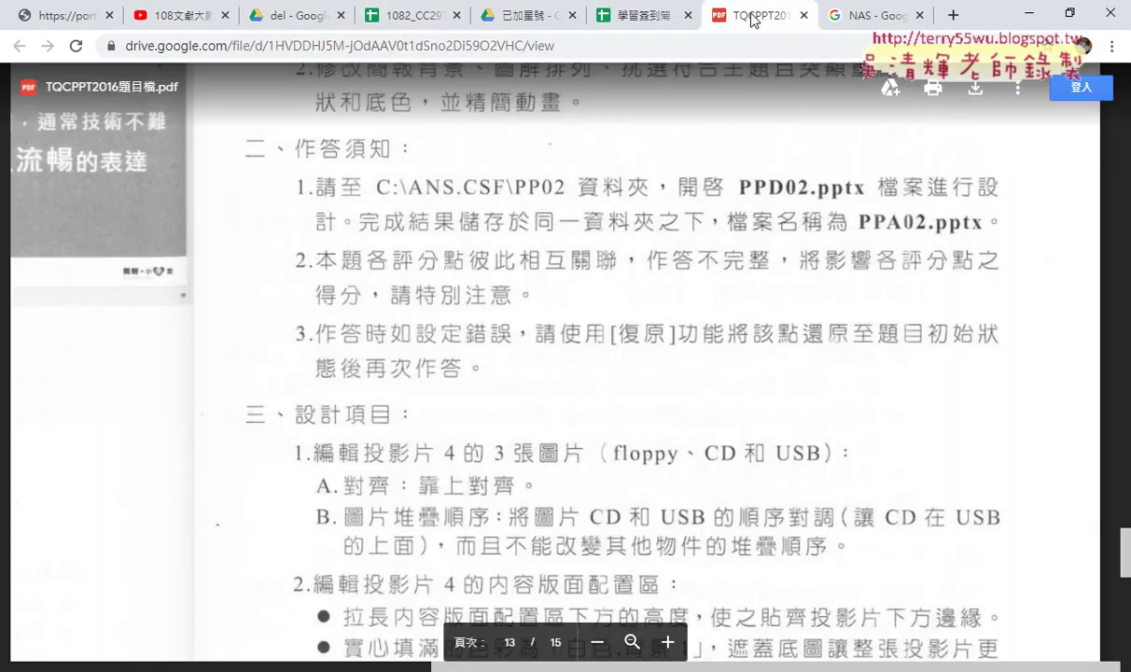
{"action": "scroll", "coordinate": [689, 390], "scroll_direction": "down", "scroll_amount": 2}
{"action": "scroll", "coordinate": [688, 390], "scroll_direction": "down", "scroll_amount": 1}
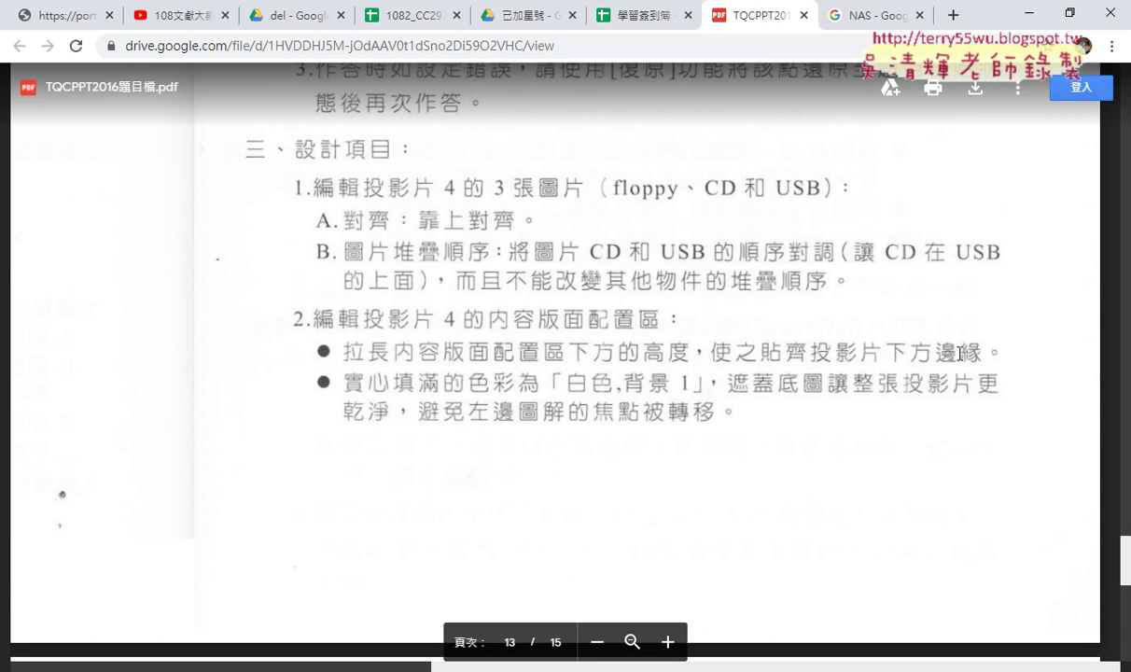
Step: Back in PowerPoint, open the Selection Pane and select 內容版面配置區 5
{"action": "left_click", "coordinate": [1027, 21]}
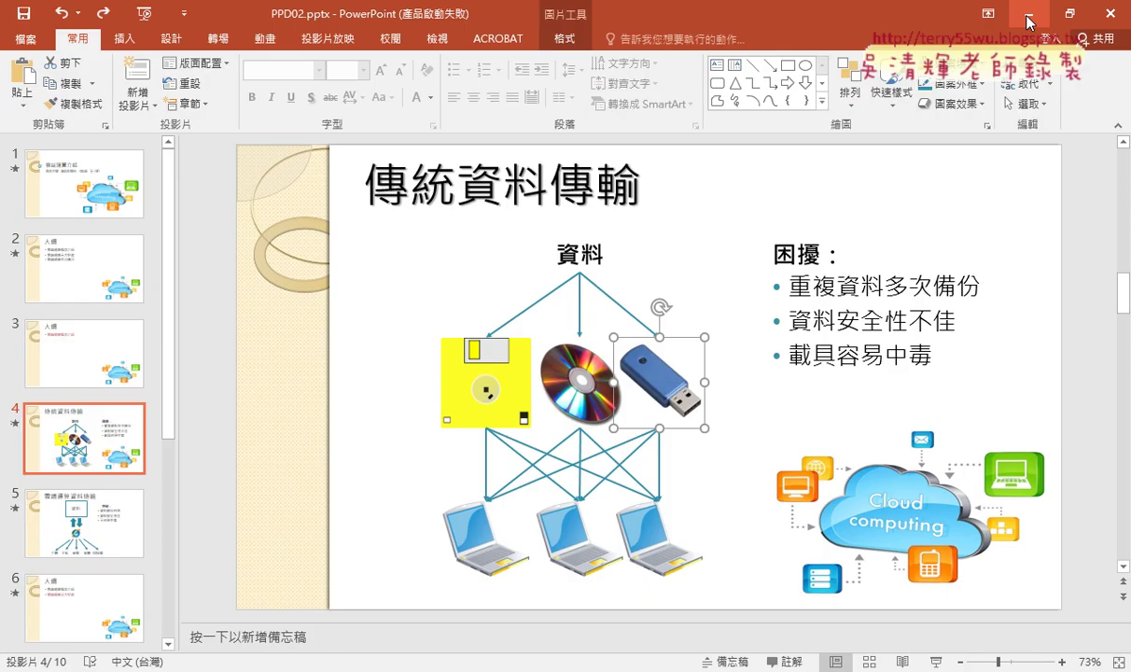
{"action": "left_click", "coordinate": [808, 183]}
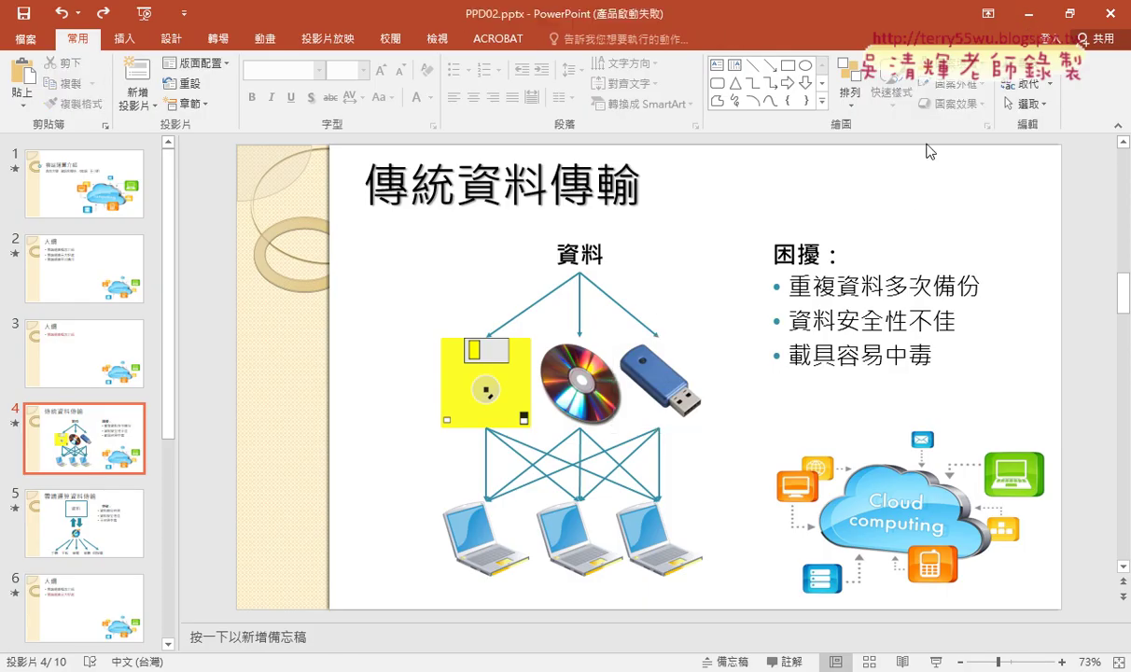
{"action": "left_click", "coordinate": [1024, 104]}
{"action": "left_click", "coordinate": [1050, 168]}
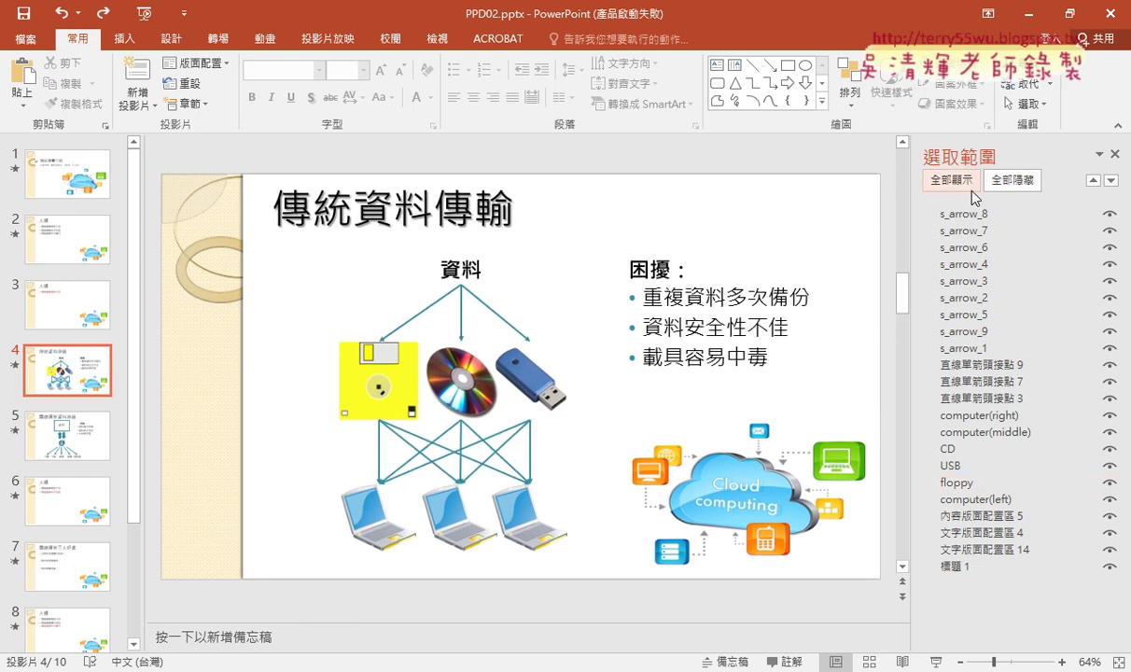
{"action": "left_click", "coordinate": [1005, 518]}
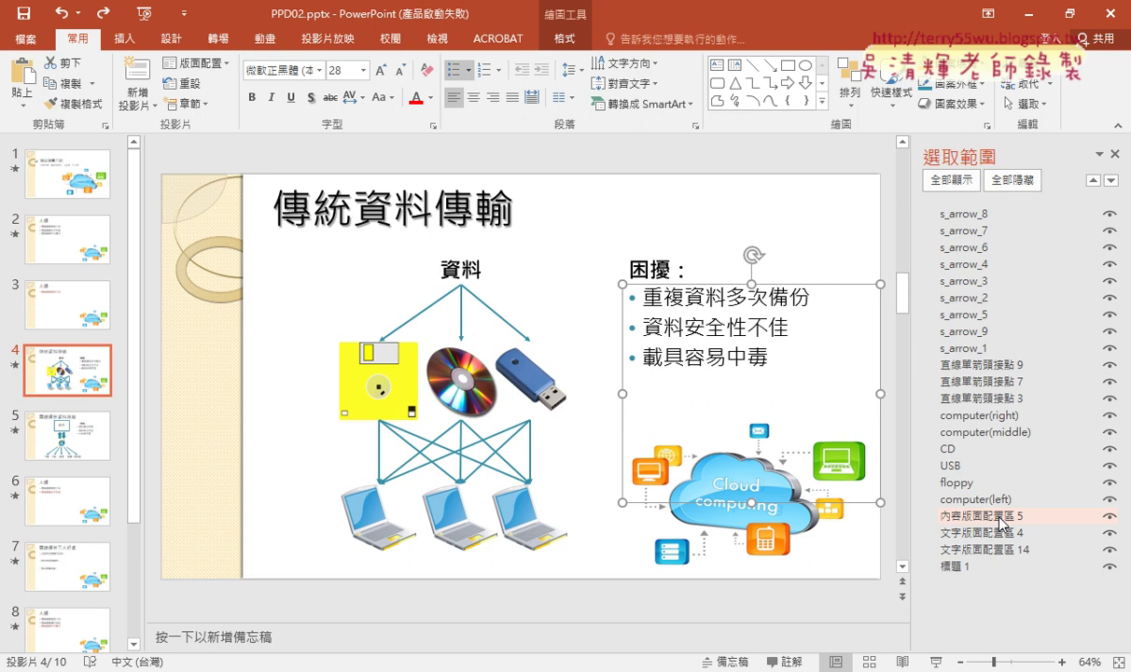
{"action": "left_click", "coordinate": [1000, 522]}
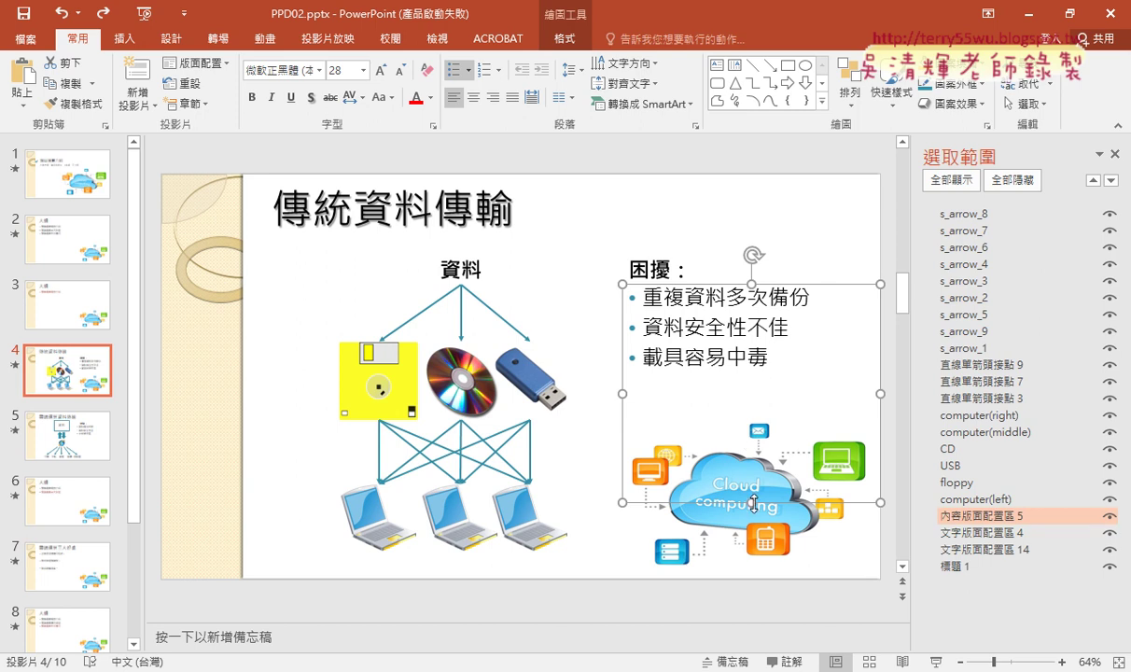
Step: Stretch the content placeholder's bottom edge to the slide's bottom, then Alt+Tab to the task PDF
{"action": "left_click_drag", "start_coordinate": [752, 502], "coordinate": [747, 575]}
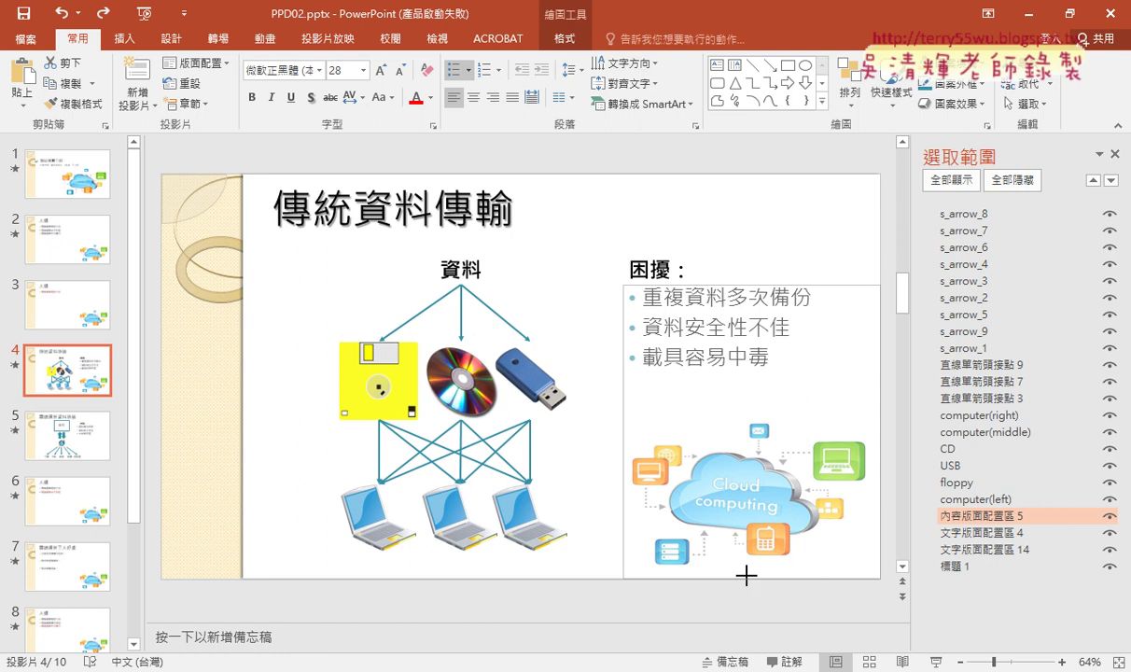
{"action": "left_click_drag", "start_coordinate": [746, 575], "coordinate": [748, 576]}
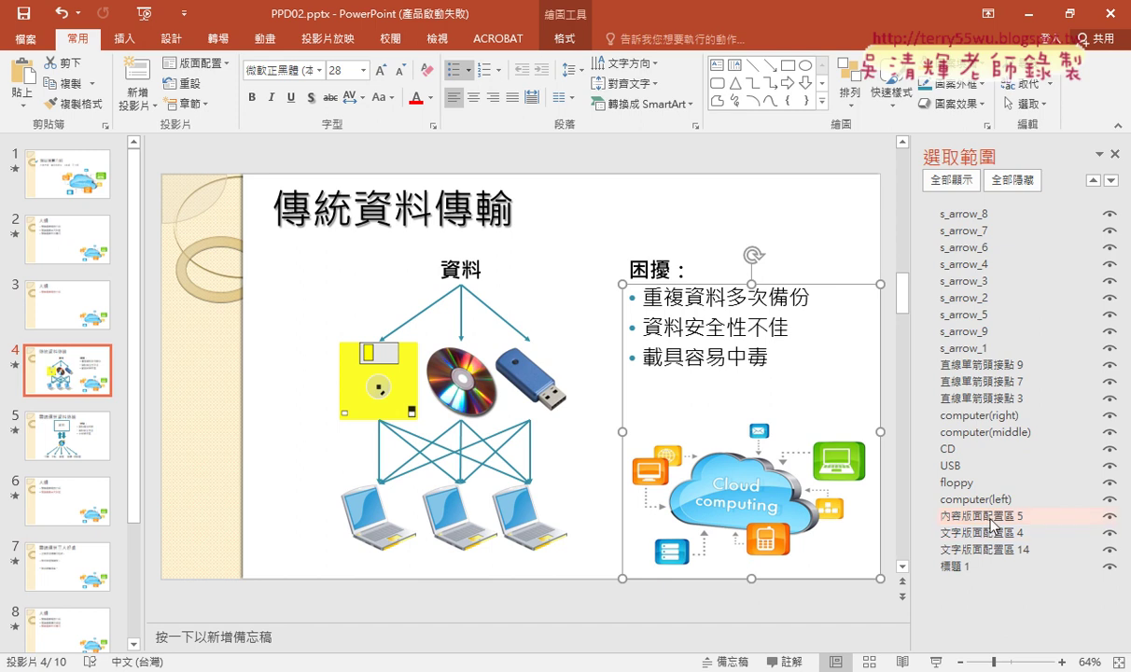
{"action": "key", "text": "alt+Tab"}
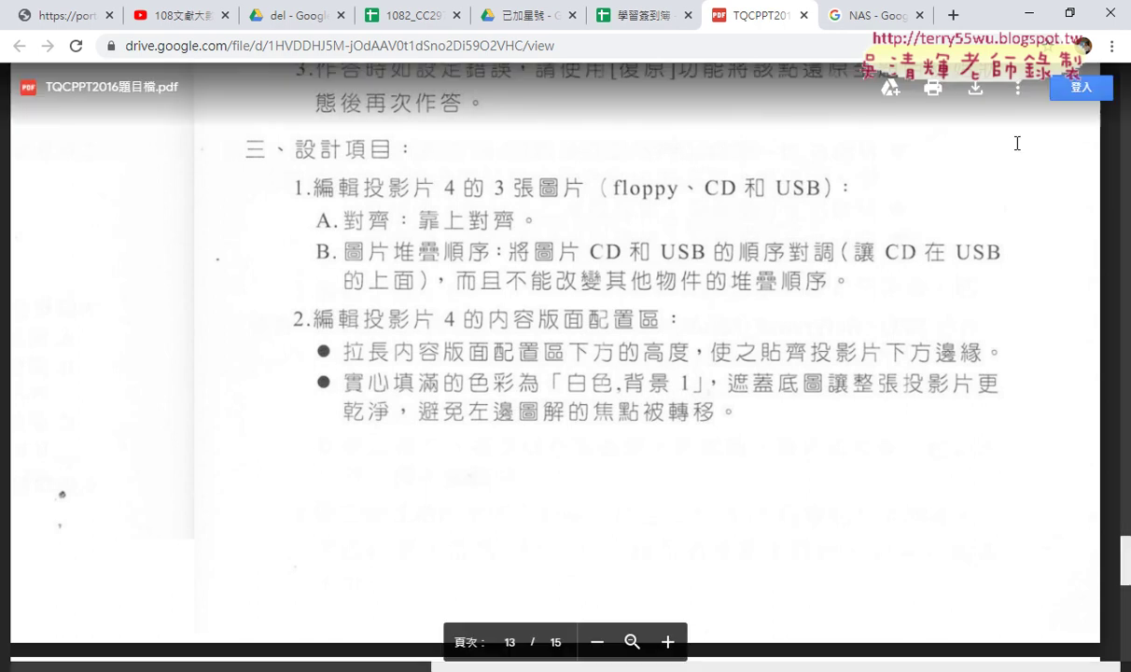
Step: Fill the content placeholder with solid White, Background 1 to cover the picture behind it
{"action": "left_click", "coordinate": [1029, 13]}
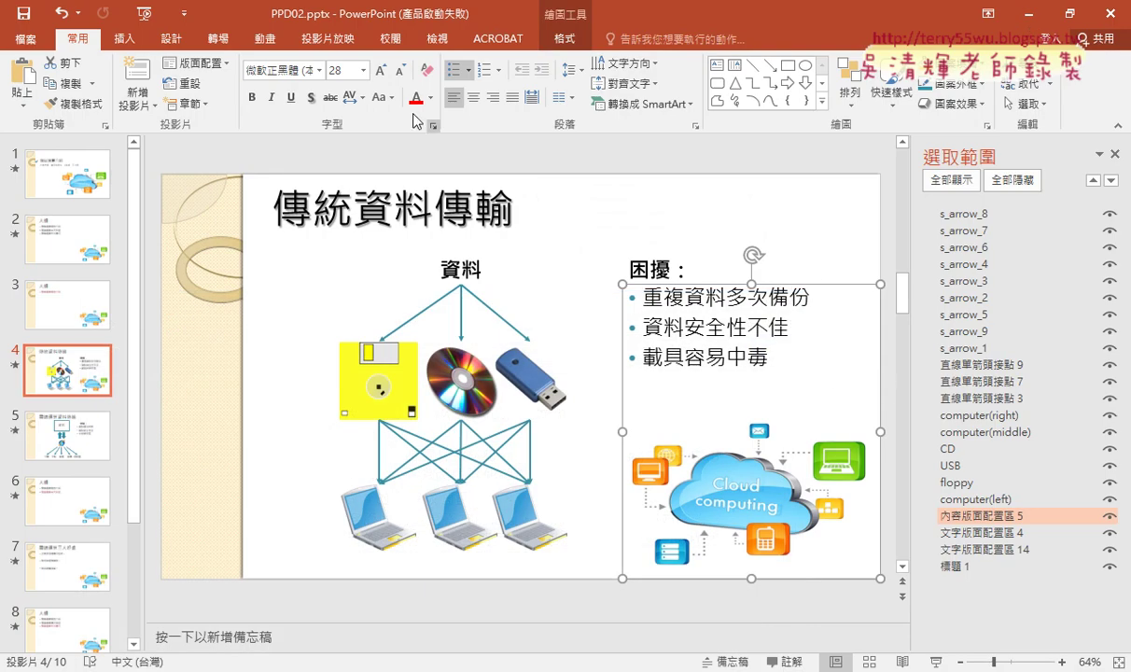
{"action": "left_click", "coordinate": [560, 42]}
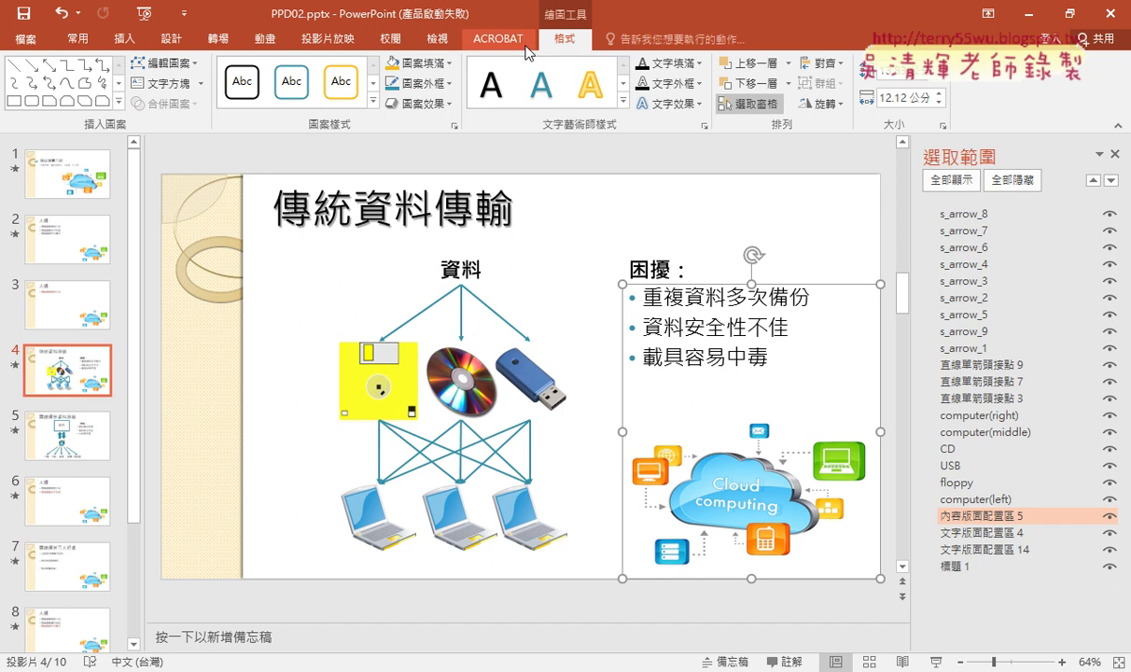
{"action": "left_click", "coordinate": [446, 63]}
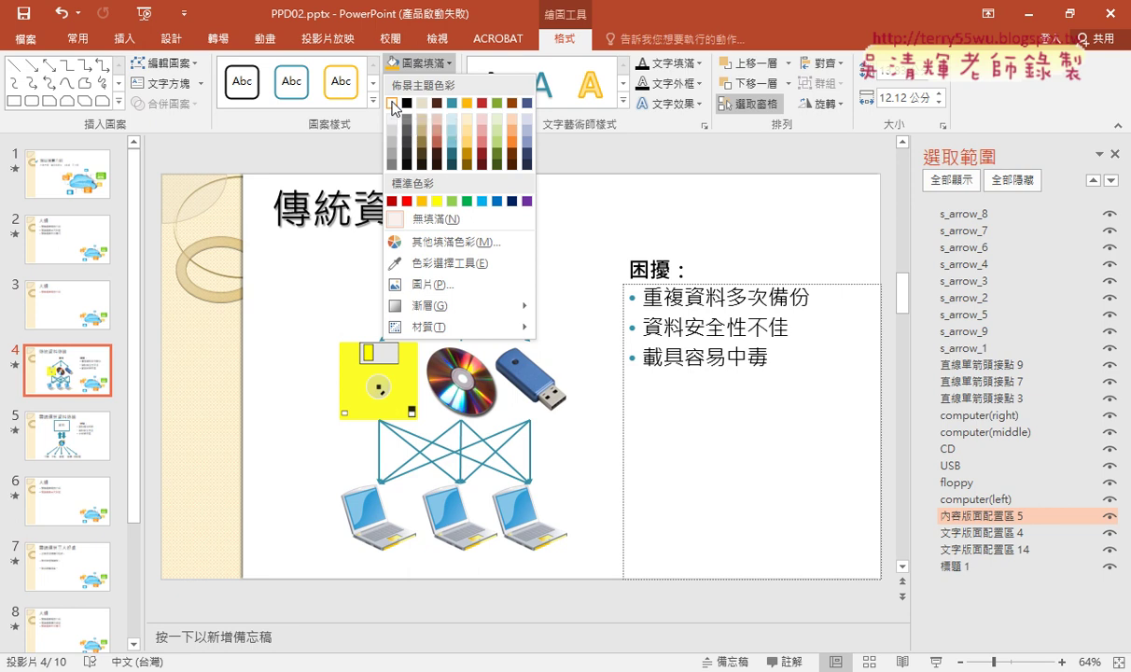
{"action": "left_click", "coordinate": [393, 105]}
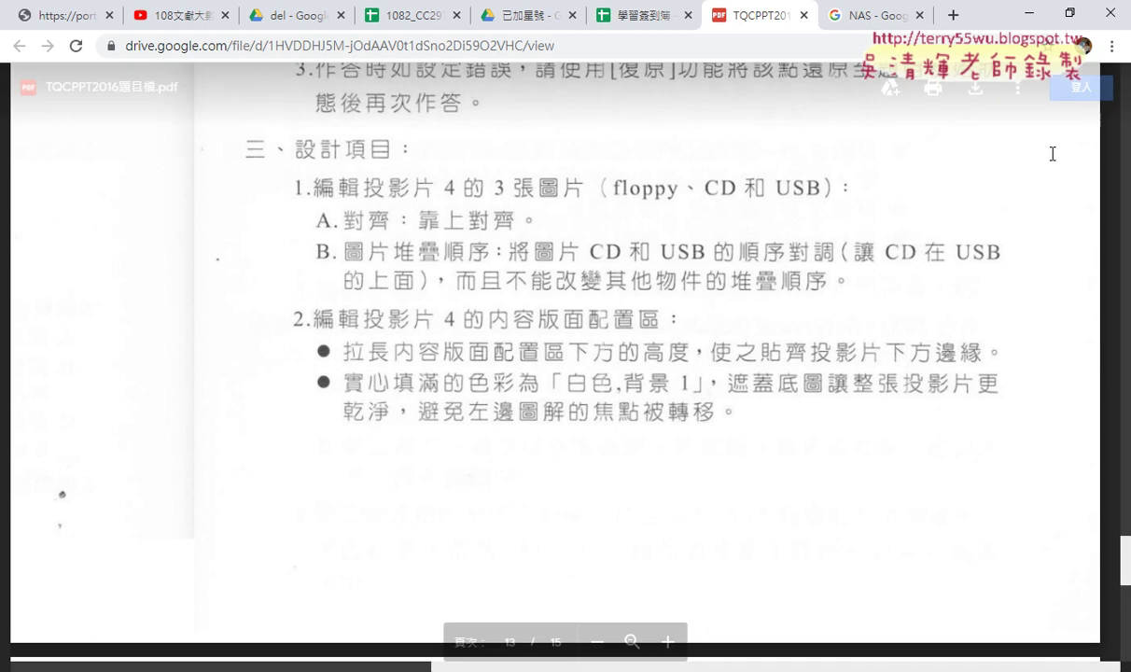
Step: Deselect, then reselect the whole bulleted placeholder to check the white fill
{"action": "left_click", "coordinate": [1029, 13]}
{"action": "left_click", "coordinate": [808, 210]}
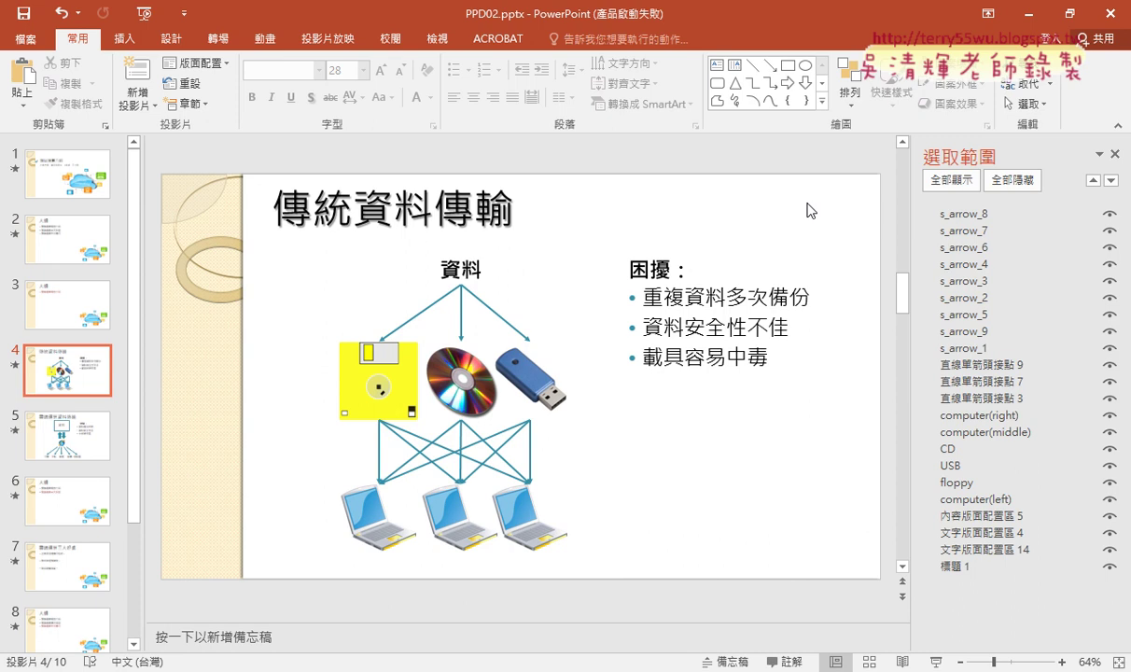
{"action": "left_click", "coordinate": [729, 332]}
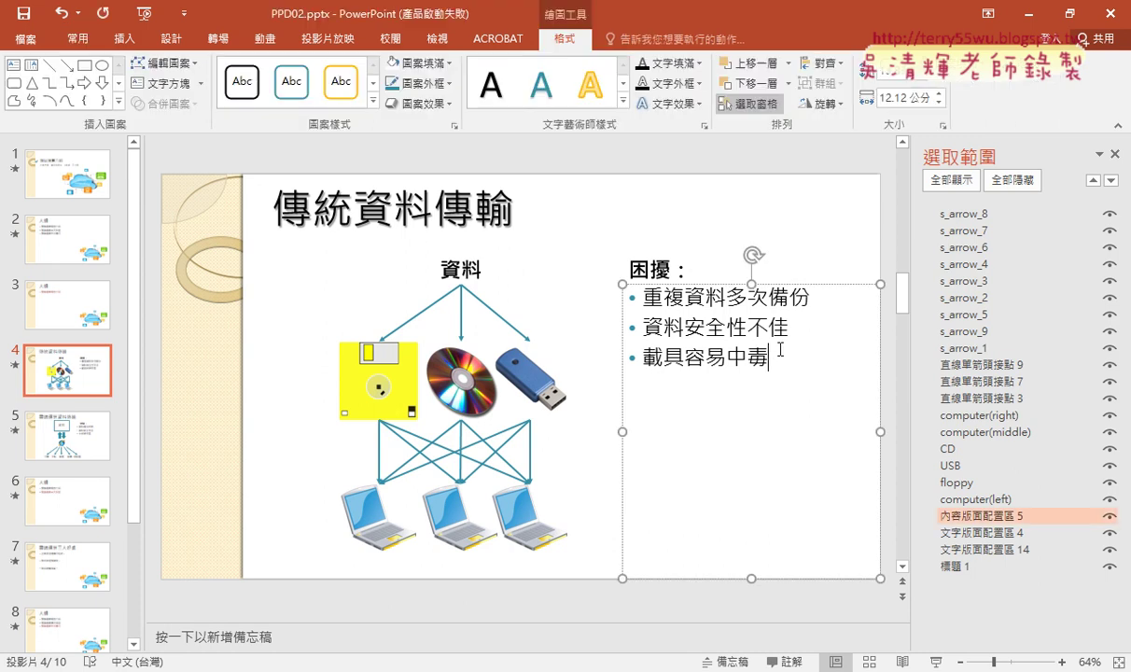
{"action": "left_click", "coordinate": [808, 283]}
Step: In the task PDF, scroll to page 14's s_arrow_1–9 animation-start table for slide 4
{"action": "key", "text": "alt+Tab"}
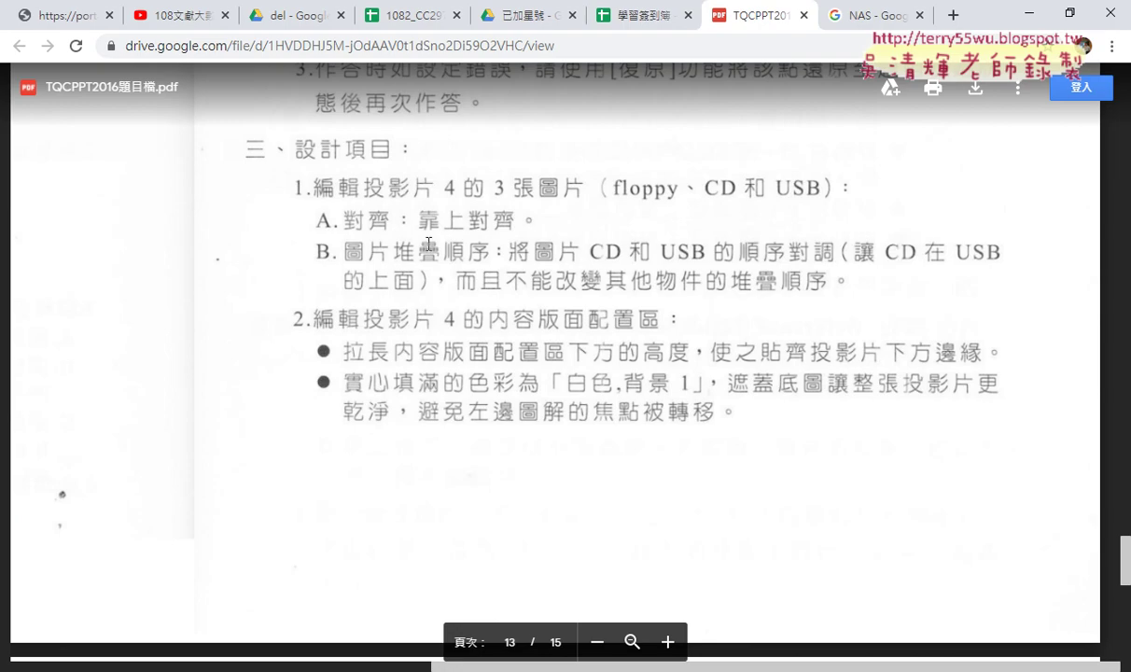
{"action": "scroll", "coordinate": [327, 191], "scroll_direction": "up", "scroll_amount": 2}
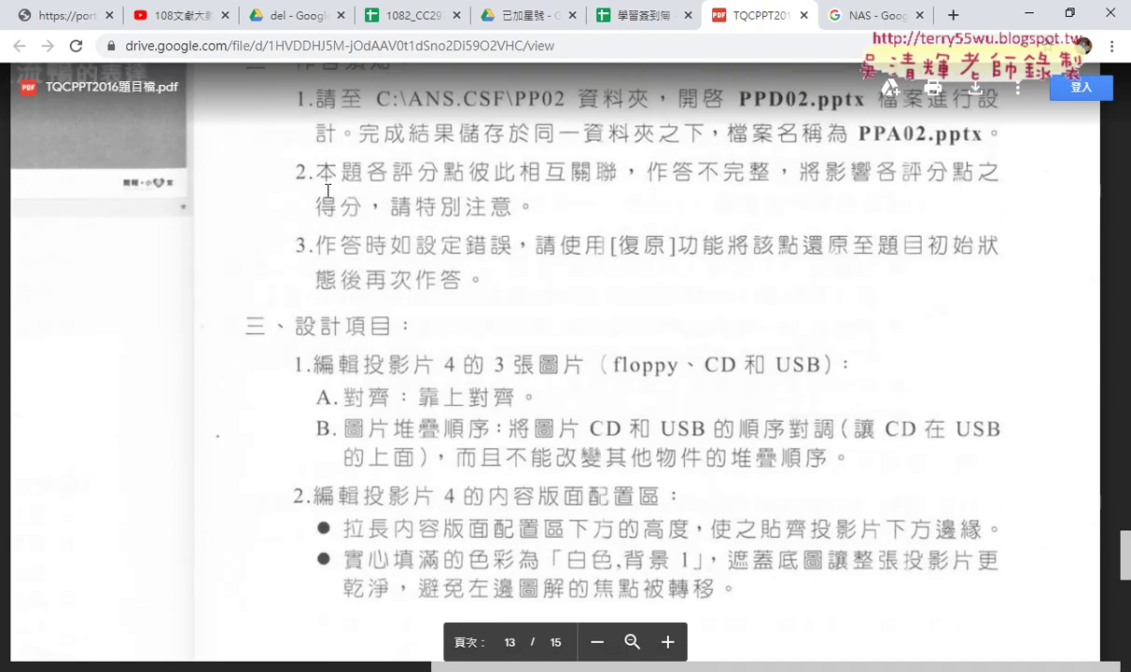
{"action": "scroll", "coordinate": [327, 191], "scroll_direction": "down", "scroll_amount": 2}
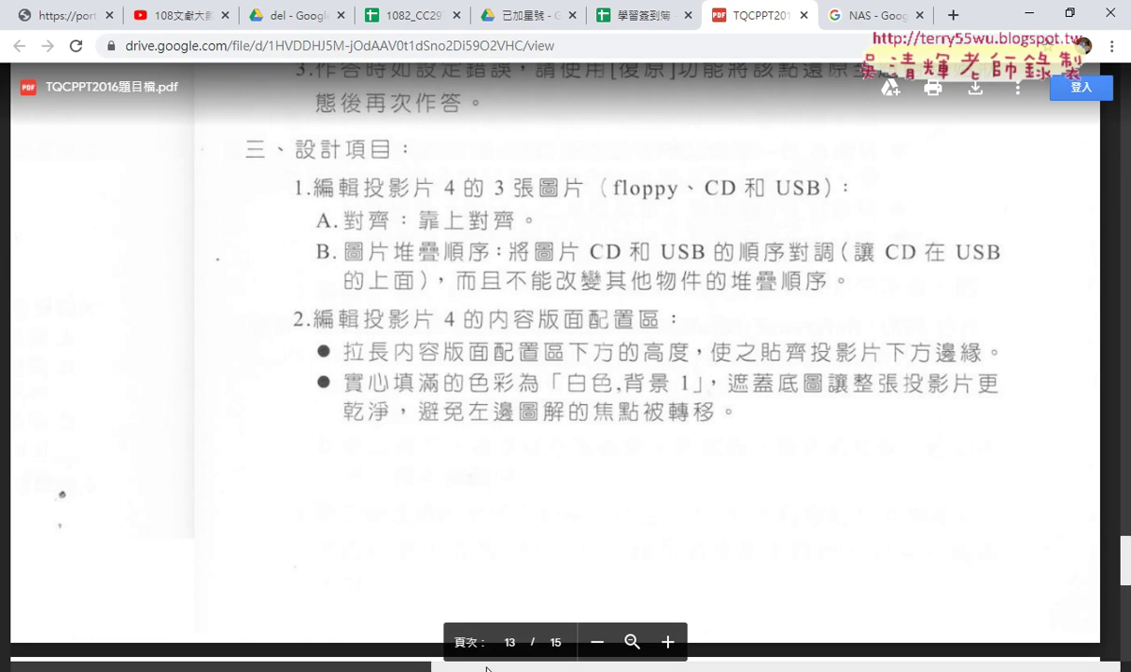
{"action": "left_click_drag", "start_coordinate": [486, 668], "coordinate": [101, 653]}
{"action": "scroll", "coordinate": [378, 336], "scroll_direction": "down", "scroll_amount": 6}
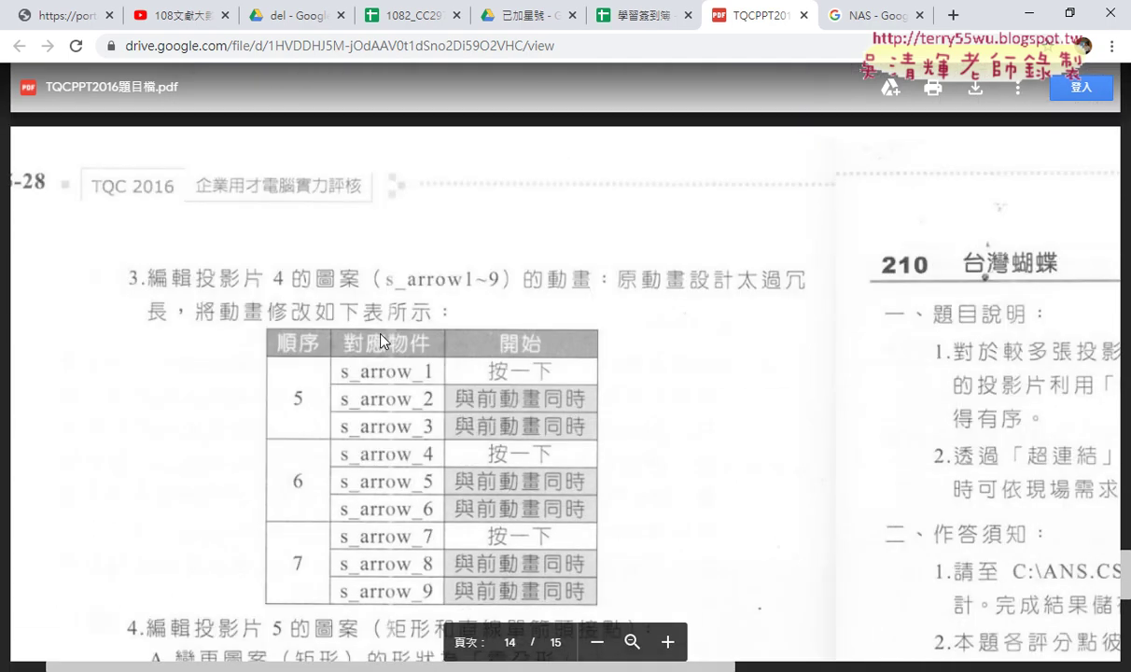
{"action": "scroll", "coordinate": [380, 341], "scroll_direction": "down", "scroll_amount": 2}
{"action": "scroll", "coordinate": [265, 220], "scroll_direction": "down", "scroll_amount": 3}
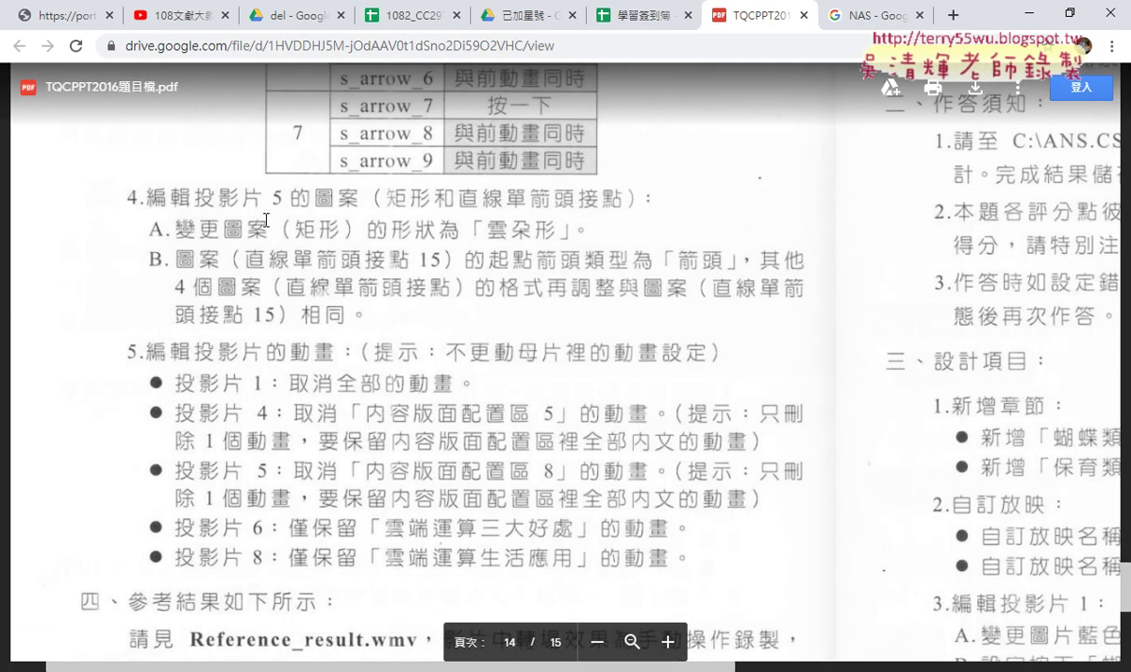
{"action": "scroll", "coordinate": [266, 220], "scroll_direction": "down", "scroll_amount": 2}
{"action": "scroll", "coordinate": [266, 220], "scroll_direction": "up", "scroll_amount": 2}
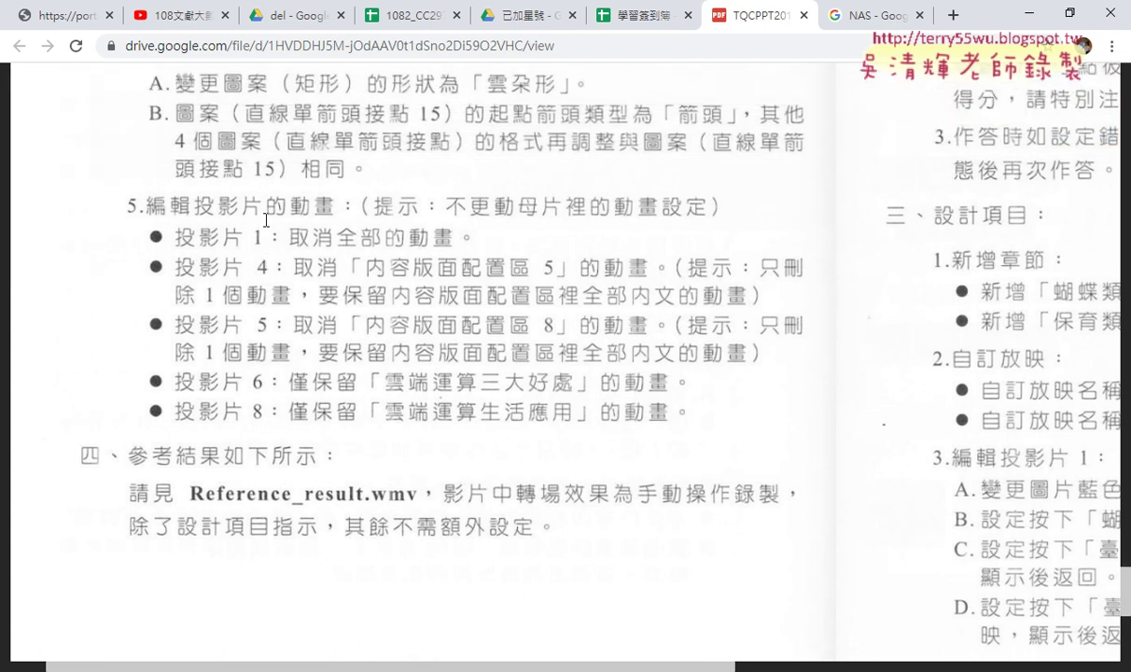
{"action": "scroll", "coordinate": [266, 220], "scroll_direction": "up", "scroll_amount": 4}
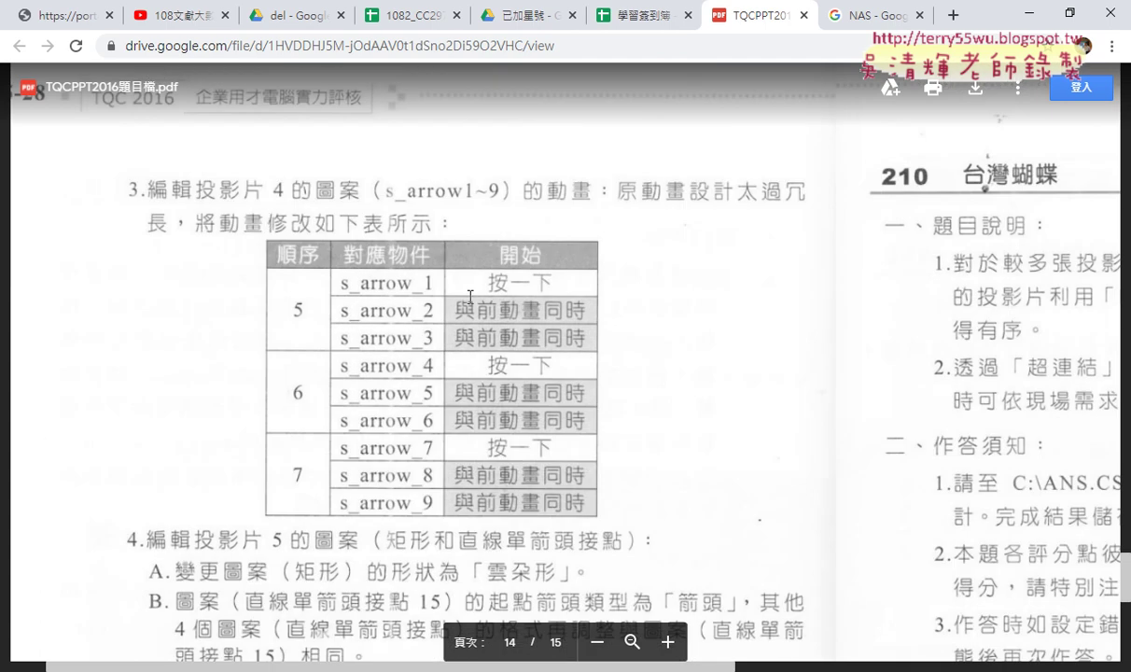